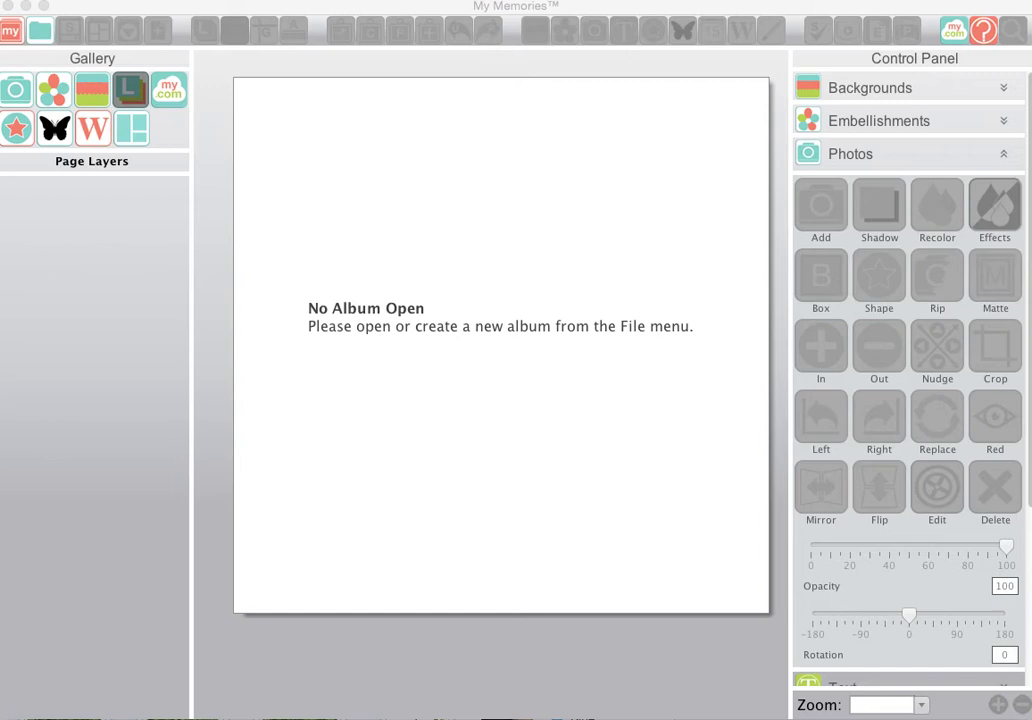
# - Start a new album at the 12x12 Professional Print Size and expand the Embellishments section
pyautogui.click(80, 190)
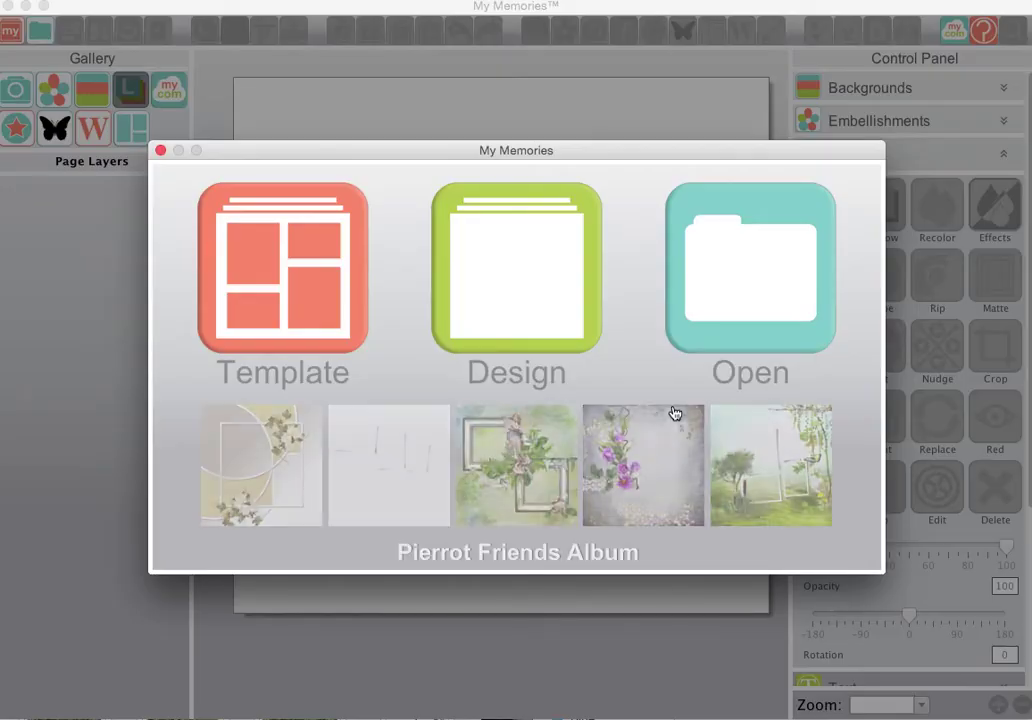
pyautogui.click(541, 305)
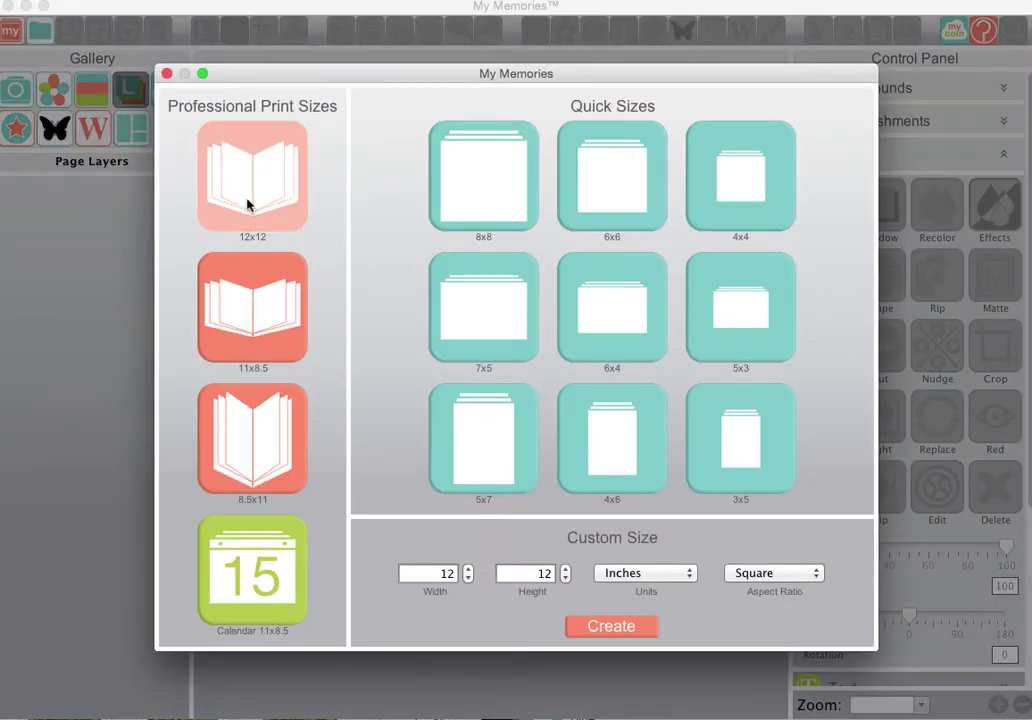
pyautogui.click(246, 203)
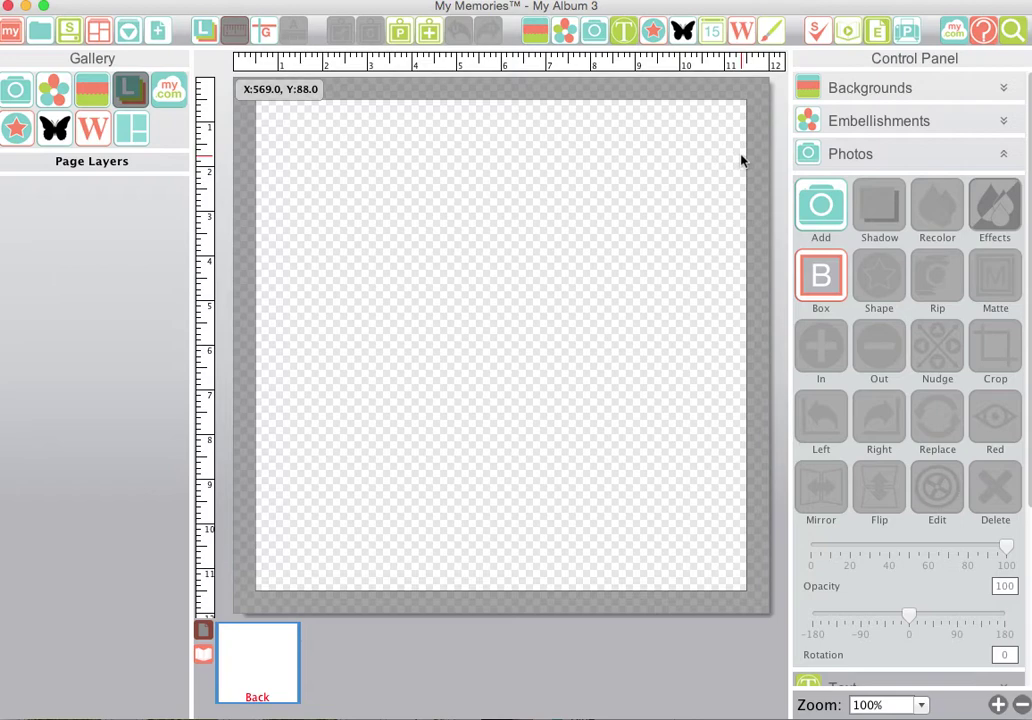
pyautogui.click(889, 125)
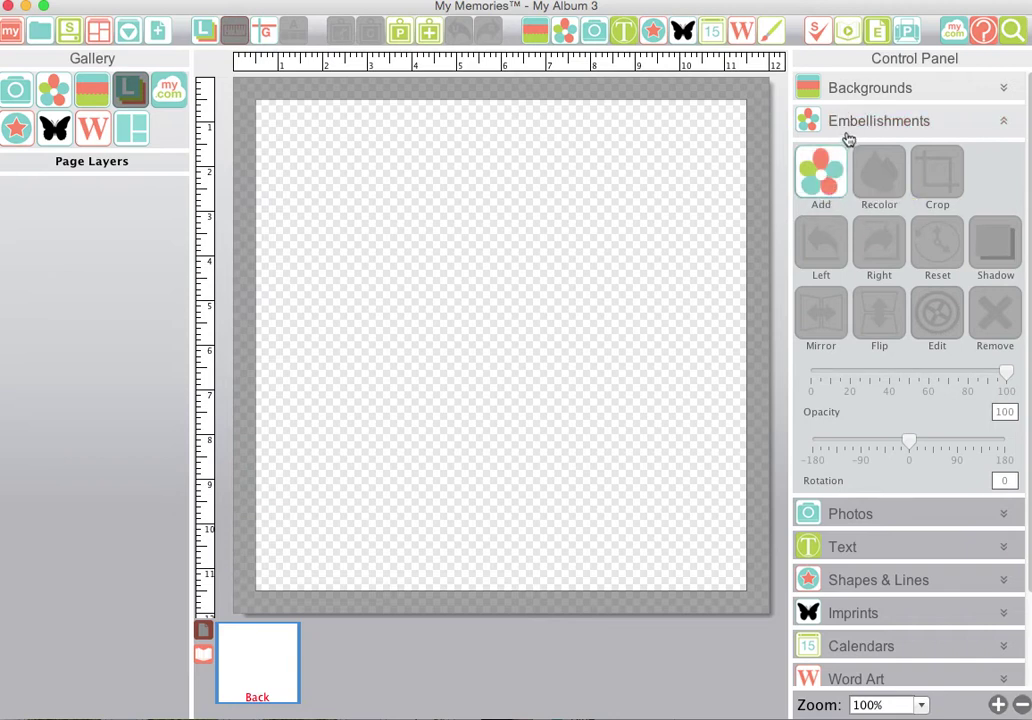
# - Add the Remember Love QP9 quick page from Carena > QuickPages to the blank page
pyautogui.click(821, 178)
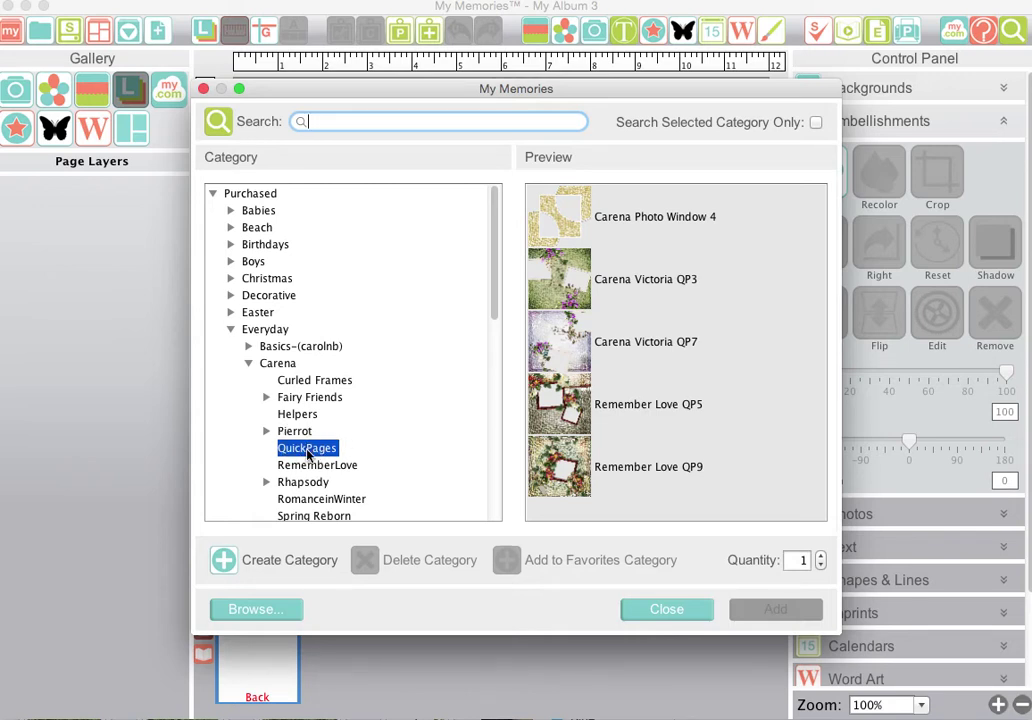
pyautogui.click(307, 450)
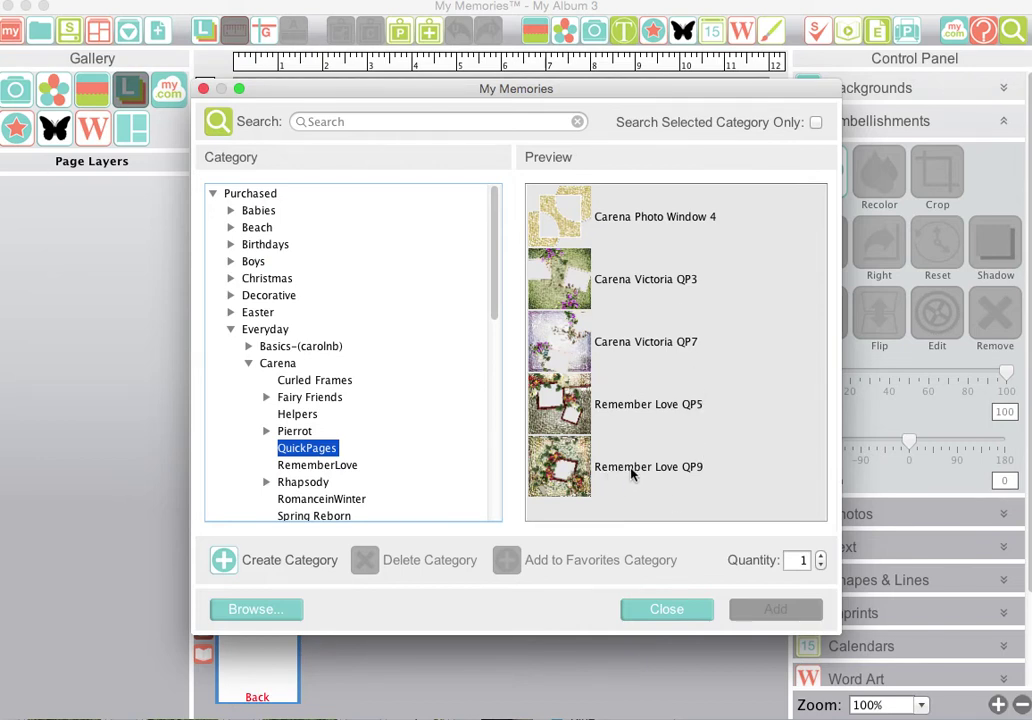
pyautogui.click(573, 465)
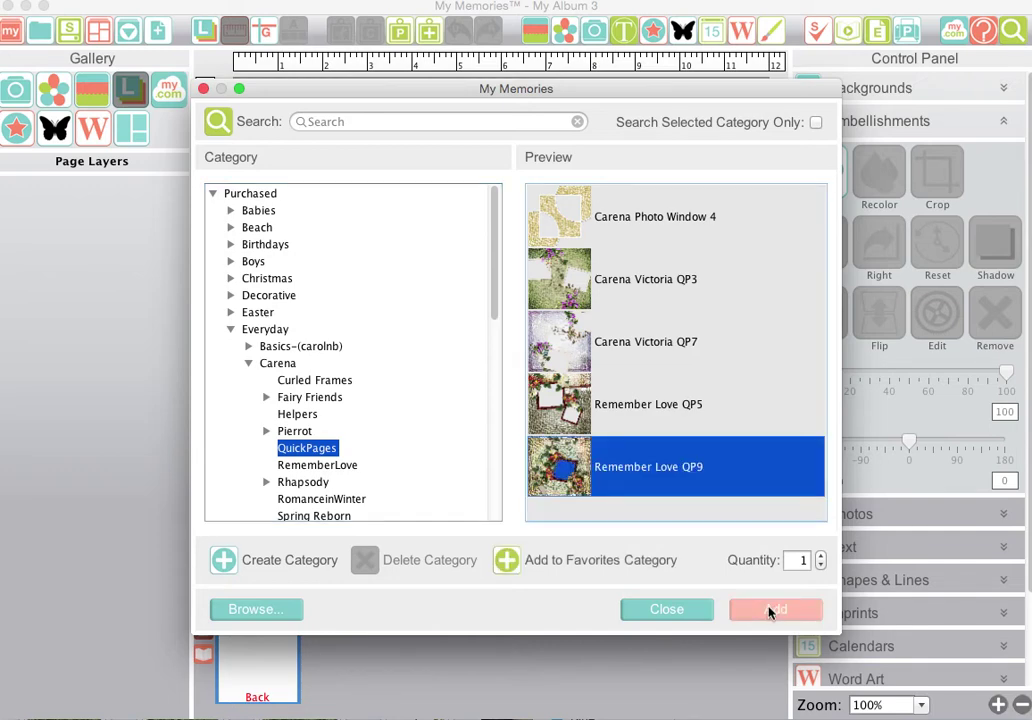
pyautogui.click(770, 610)
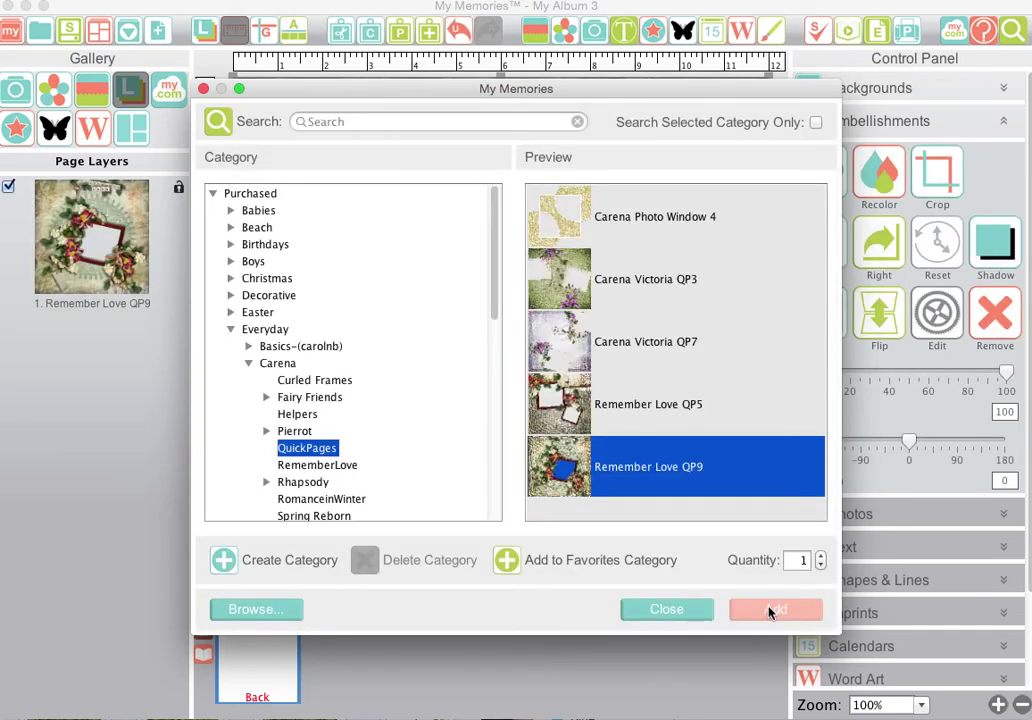
pyautogui.click(657, 612)
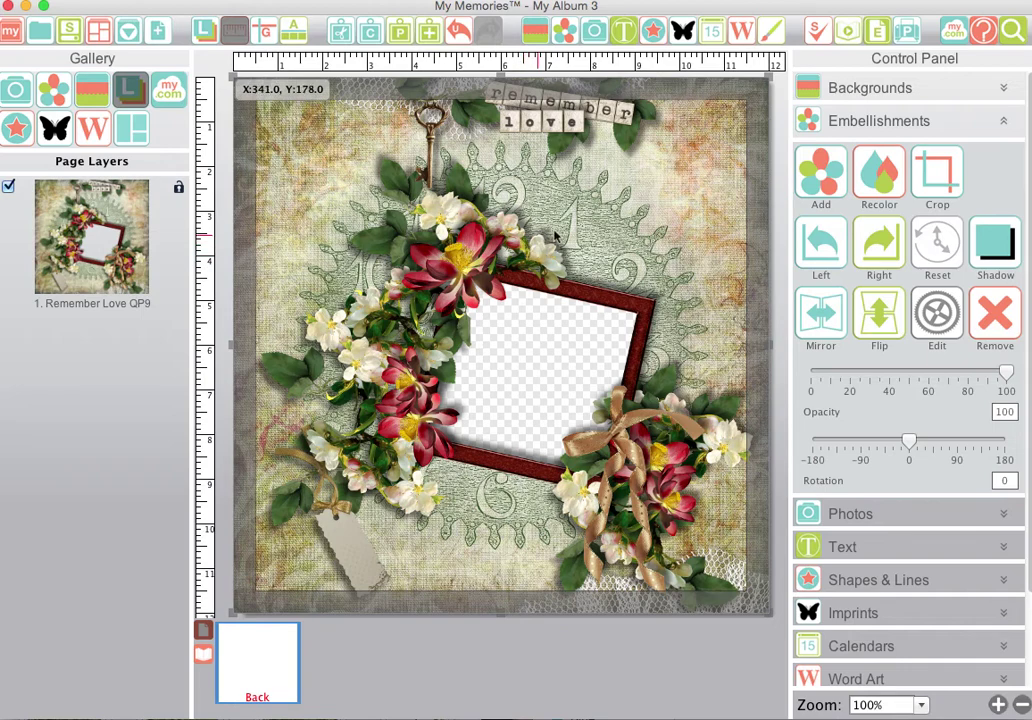
# - Insert the photo IMG_1580.JPG from the Photos section onto the page
pyautogui.click(835, 515)
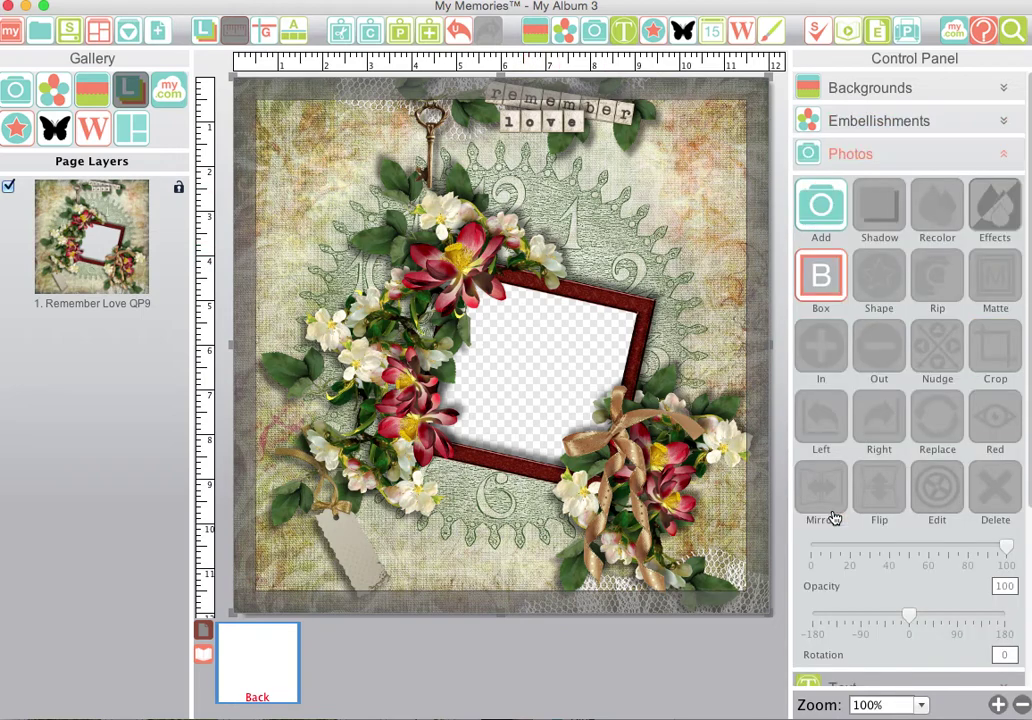
pyautogui.click(838, 212)
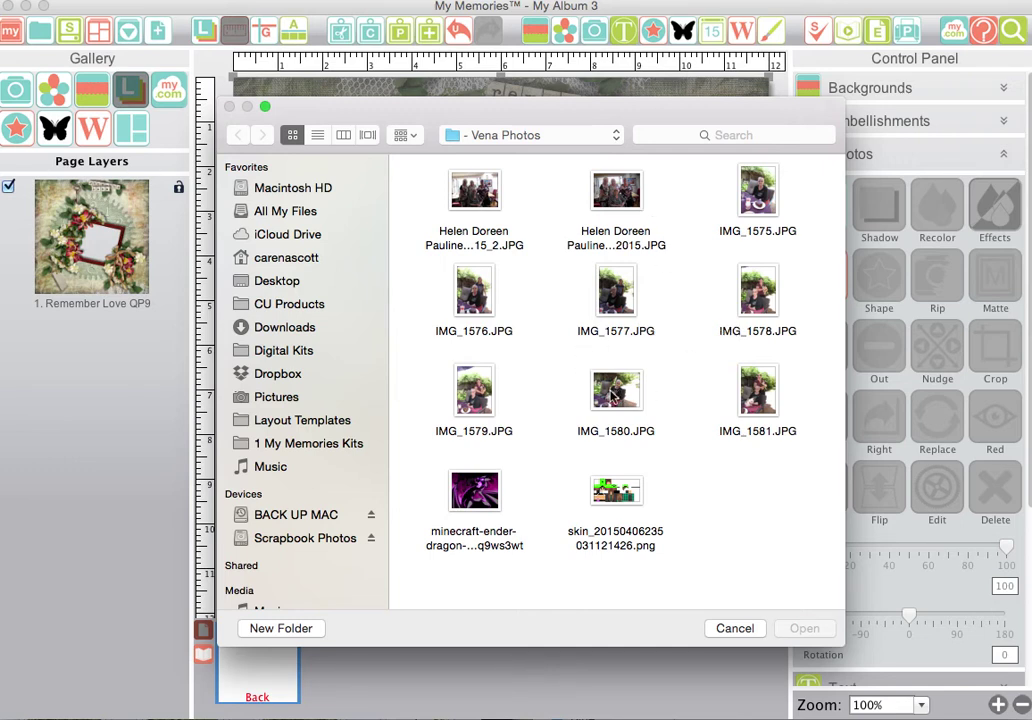
pyautogui.click(614, 396)
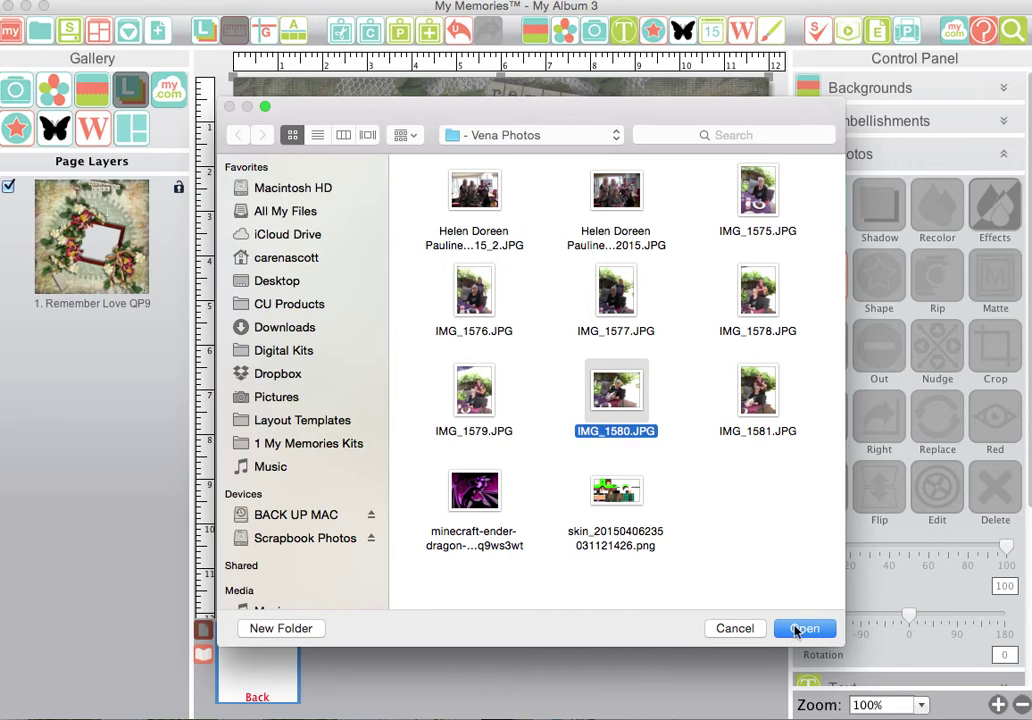
pyautogui.click(805, 628)
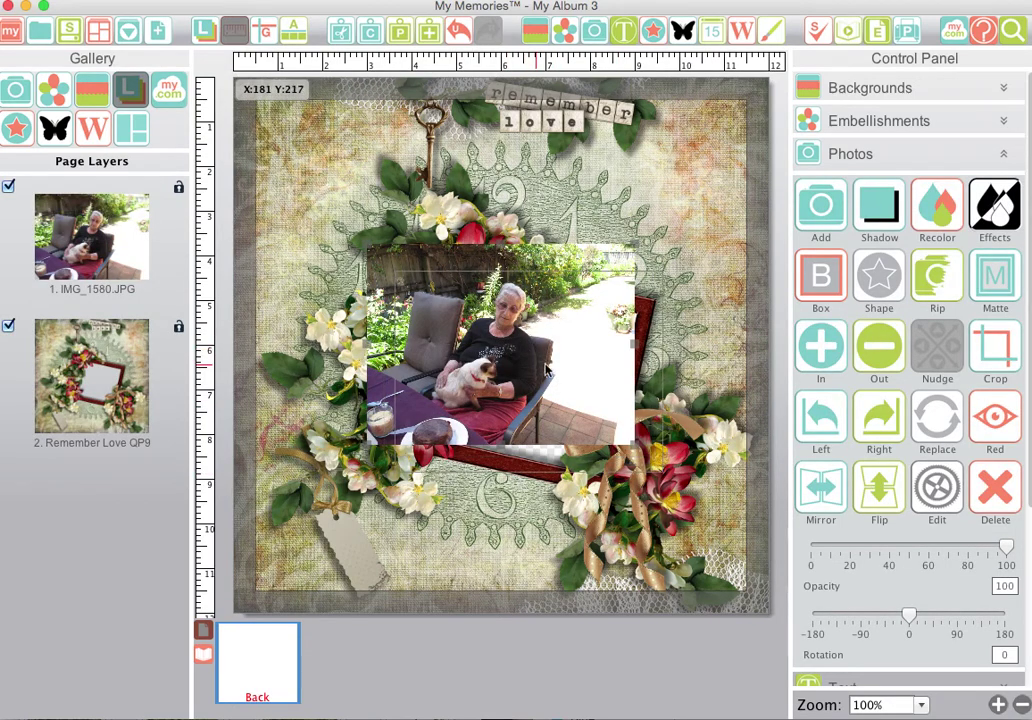
# - Fade the photo to about 34 opacity, enlarge it over the frame opening, then restore 100 opacity
pyautogui.moveTo(537, 370); pyautogui.dragTo(564, 397)
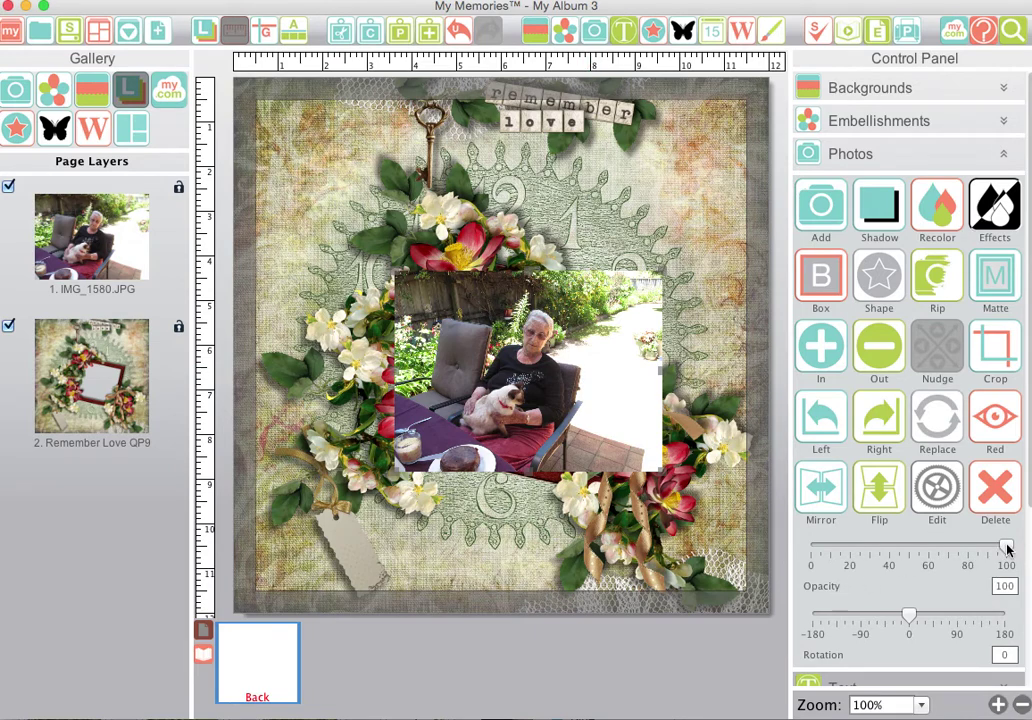
pyautogui.moveTo(1006, 548); pyautogui.dragTo(878, 556)
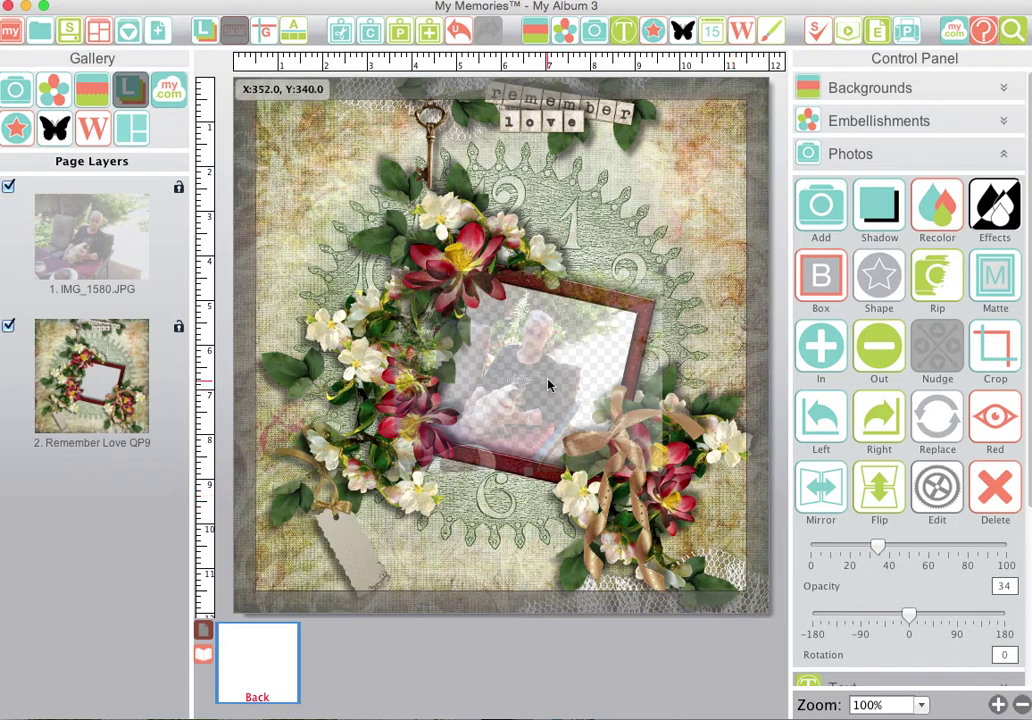
pyautogui.moveTo(543, 383)
pyautogui.mouseDown()
pyautogui.moveTo(536, 366)
pyautogui.moveTo(533, 378)
pyautogui.moveTo(549, 375)
pyautogui.moveTo(562, 392)
pyautogui.moveTo(540, 392)
pyautogui.moveTo(553, 380)
pyautogui.moveTo(544, 353)
pyautogui.moveTo(541, 392)
pyautogui.mouseUp()
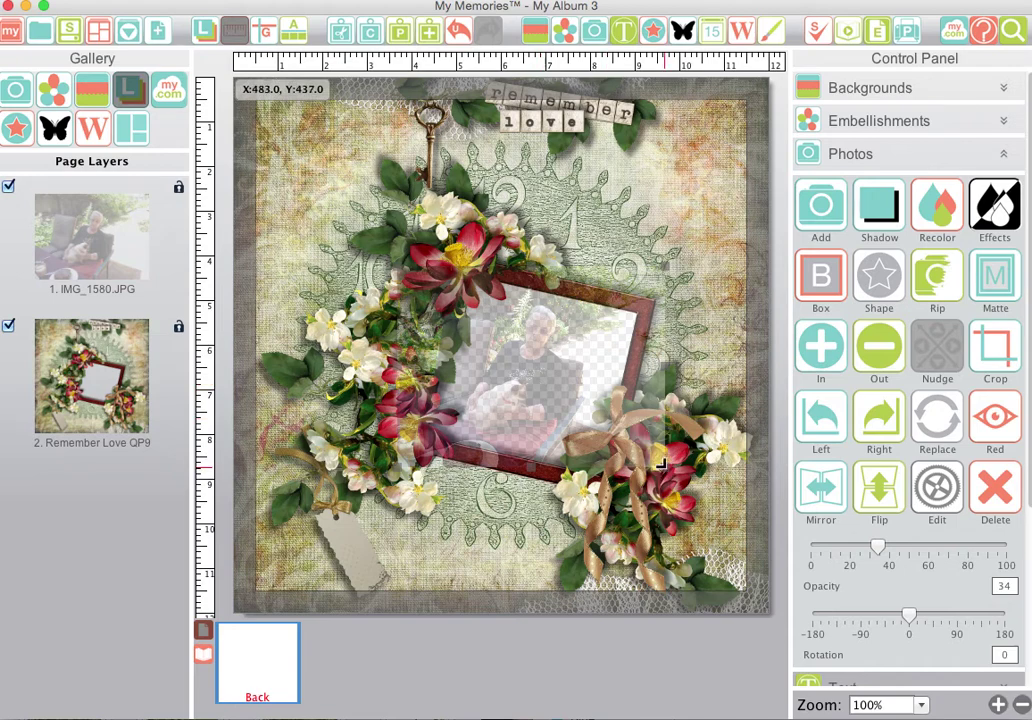
pyautogui.moveTo(661, 463); pyautogui.dragTo(672, 490)
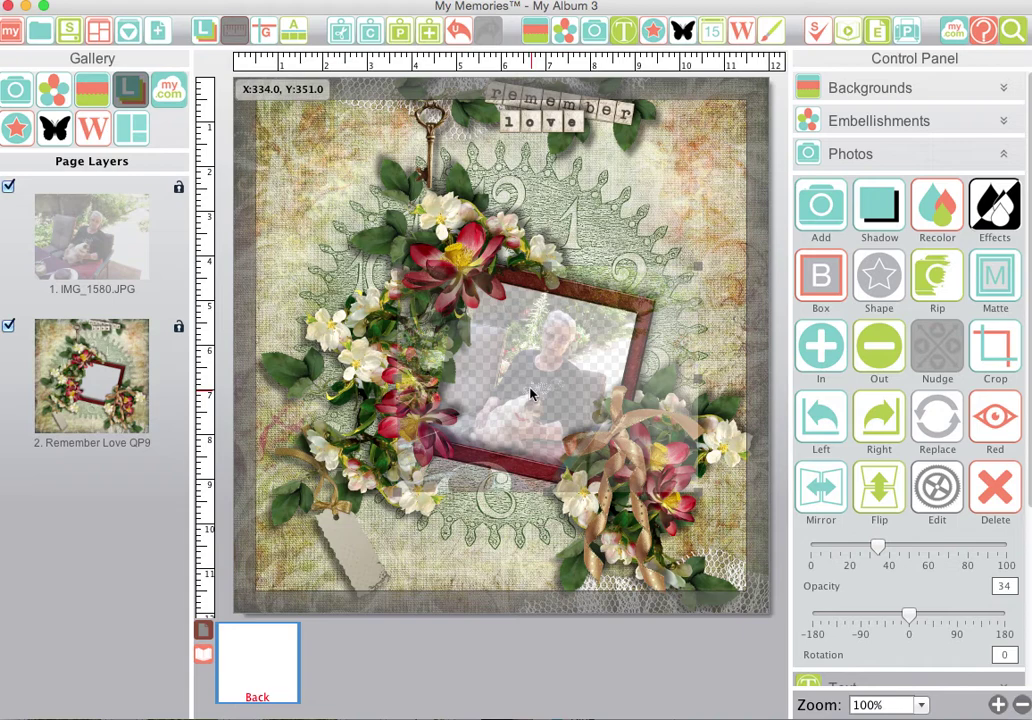
pyautogui.moveTo(536, 396)
pyautogui.mouseDown()
pyautogui.moveTo(515, 355)
pyautogui.moveTo(552, 385)
pyautogui.moveTo(547, 397)
pyautogui.mouseUp()
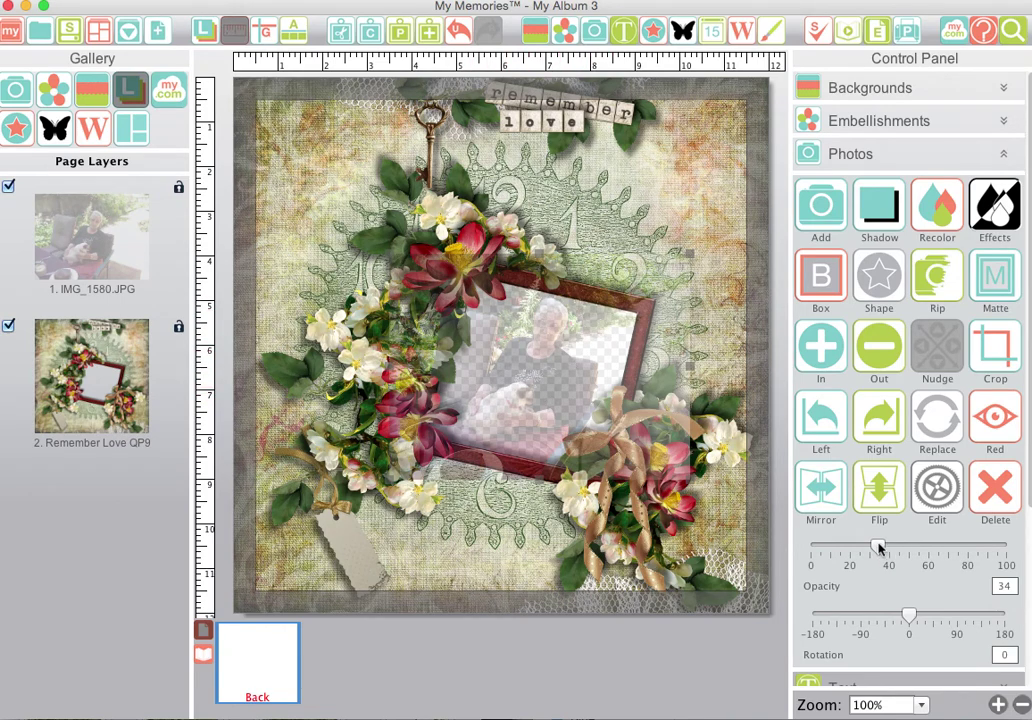
pyautogui.moveTo(879, 547); pyautogui.dragTo(1006, 547)
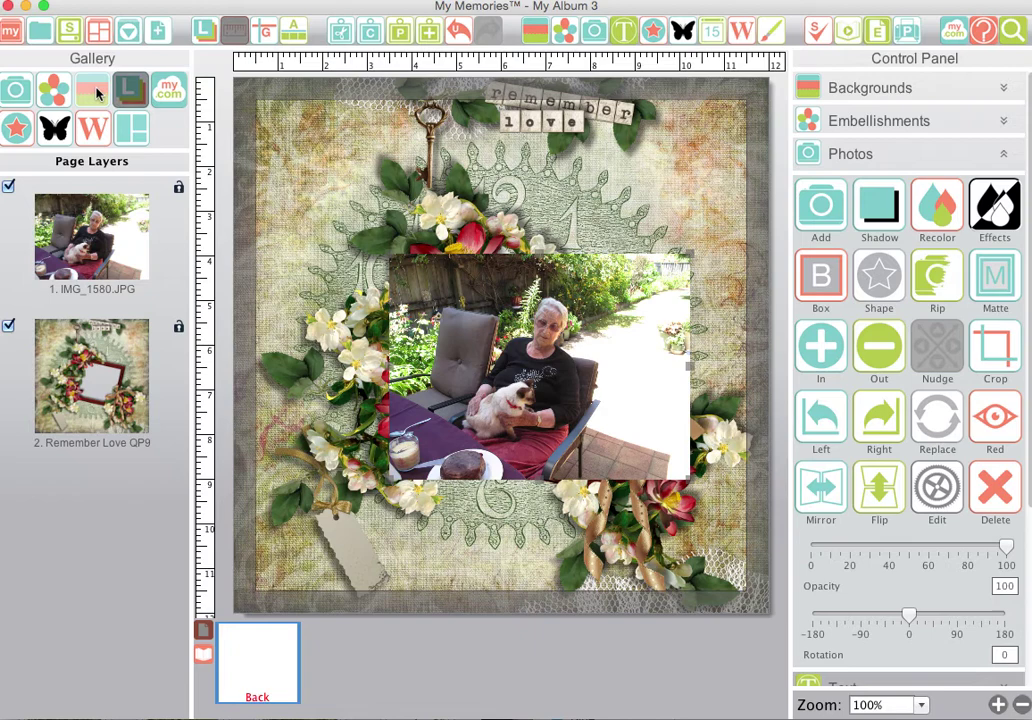
# - In Page Layers, drag the IMG_1580.JPG layer below the Remember Love QP9 layer
pyautogui.click(53, 90)
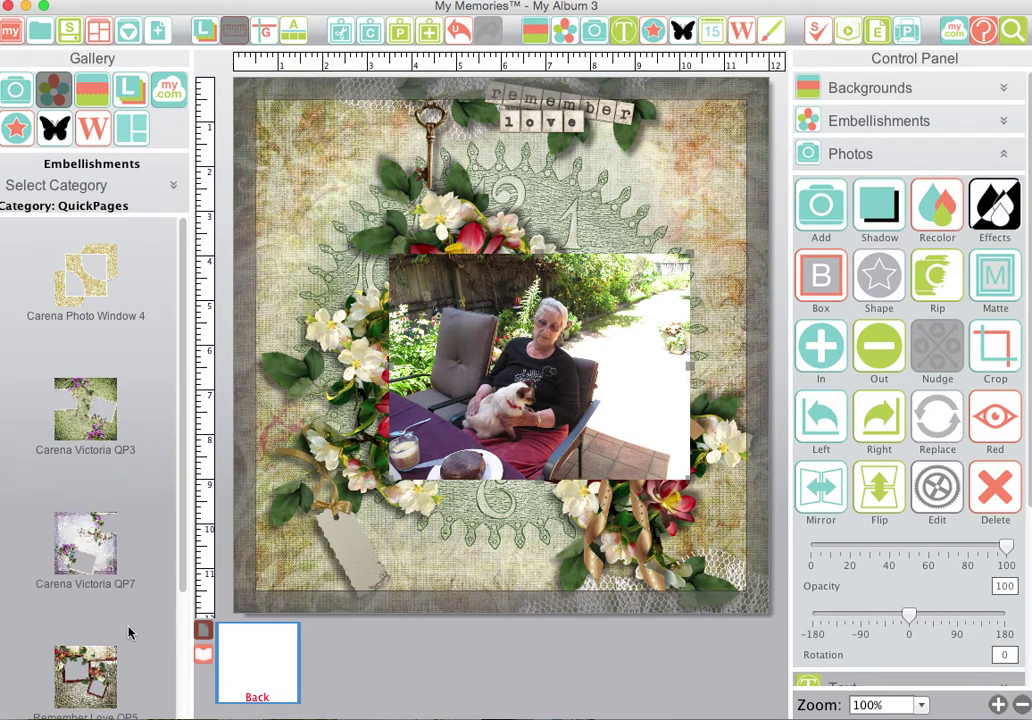
pyautogui.click(130, 91)
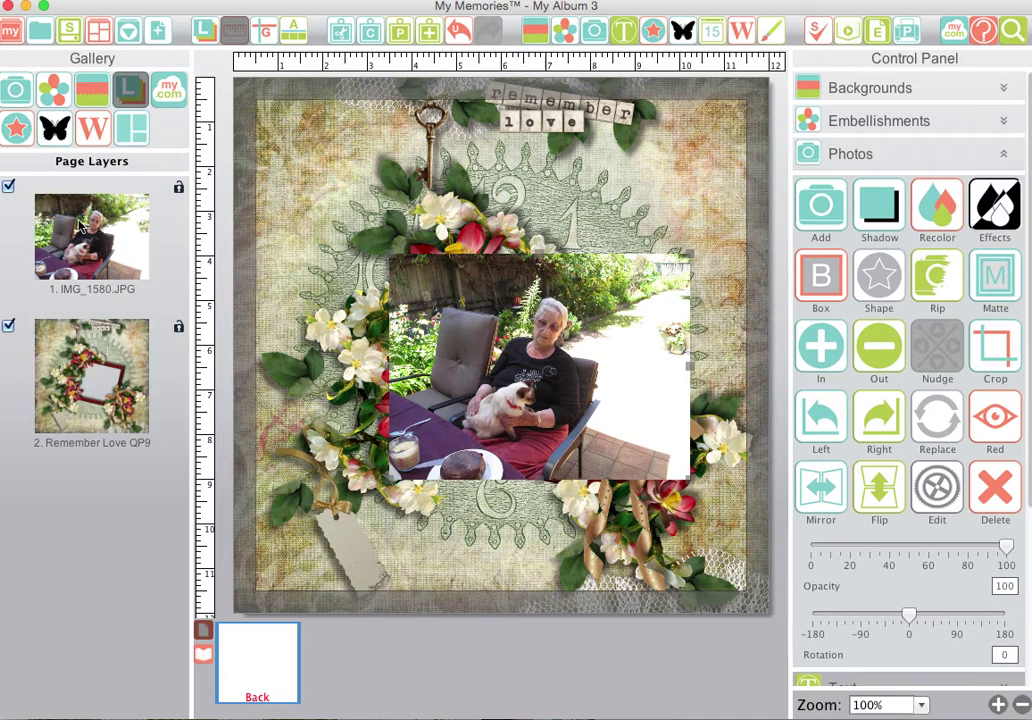
pyautogui.moveTo(97, 221); pyautogui.dragTo(125, 450)
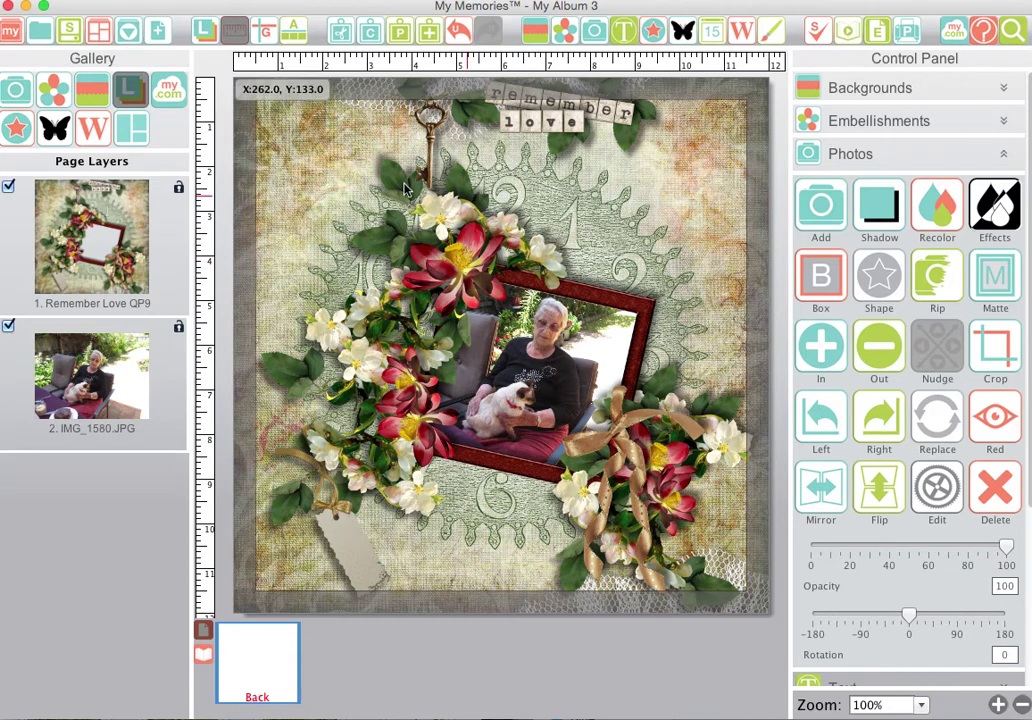
# - Add a blank page to the album and select Carena Victoria QP3 in the QuickPages gallery
pyautogui.click(129, 30)
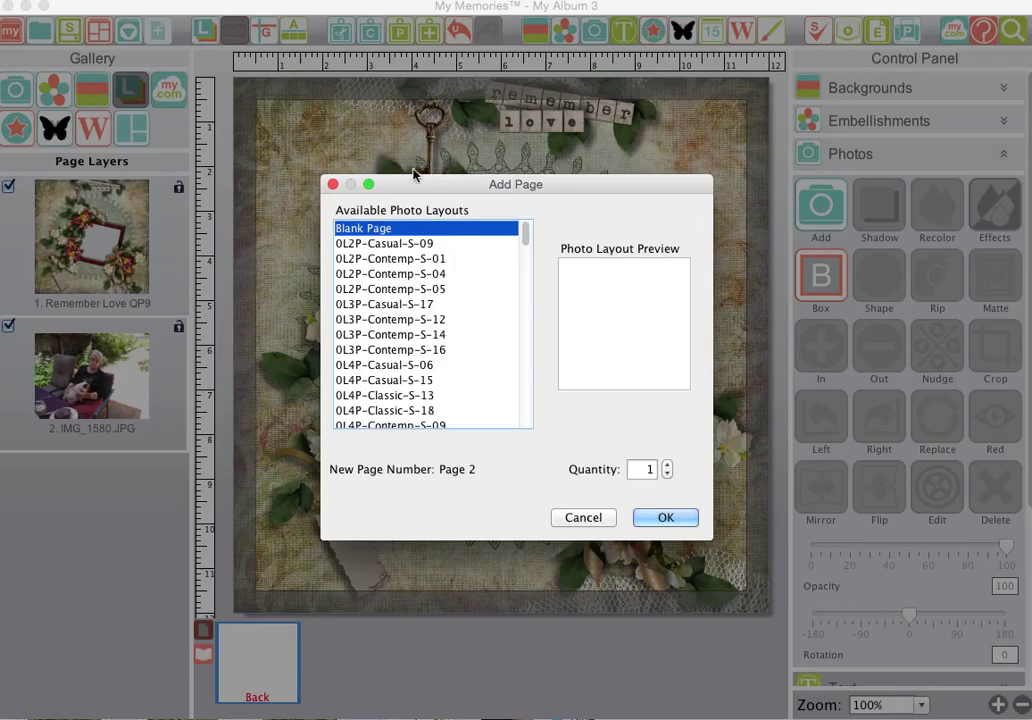
pyautogui.click(668, 519)
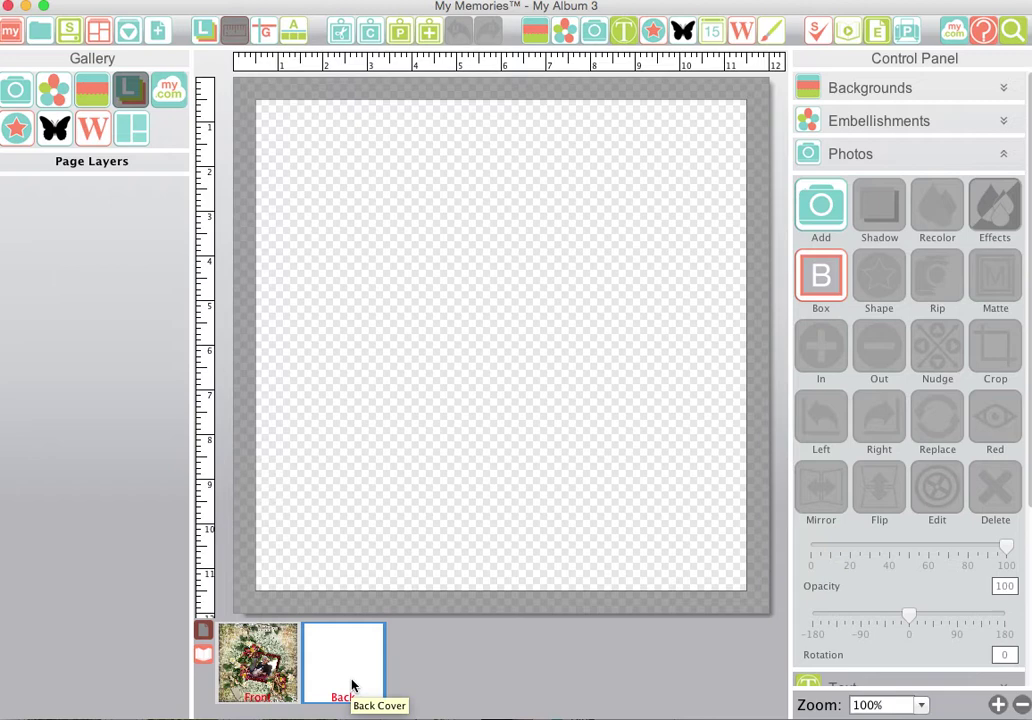
pyautogui.click(55, 93)
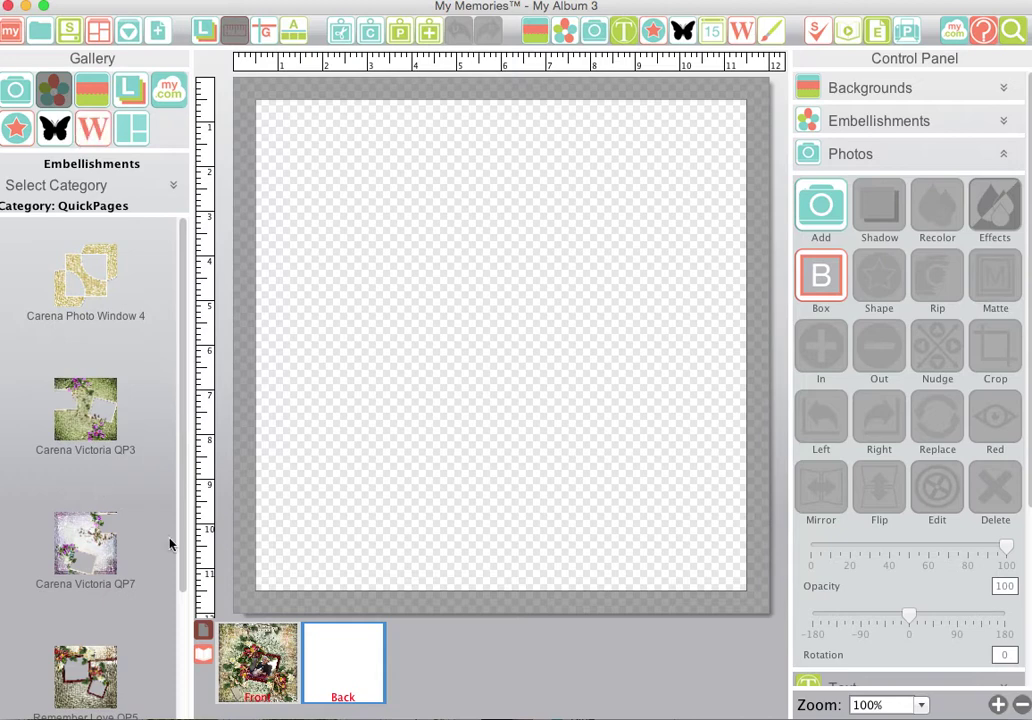
pyautogui.click(95, 415)
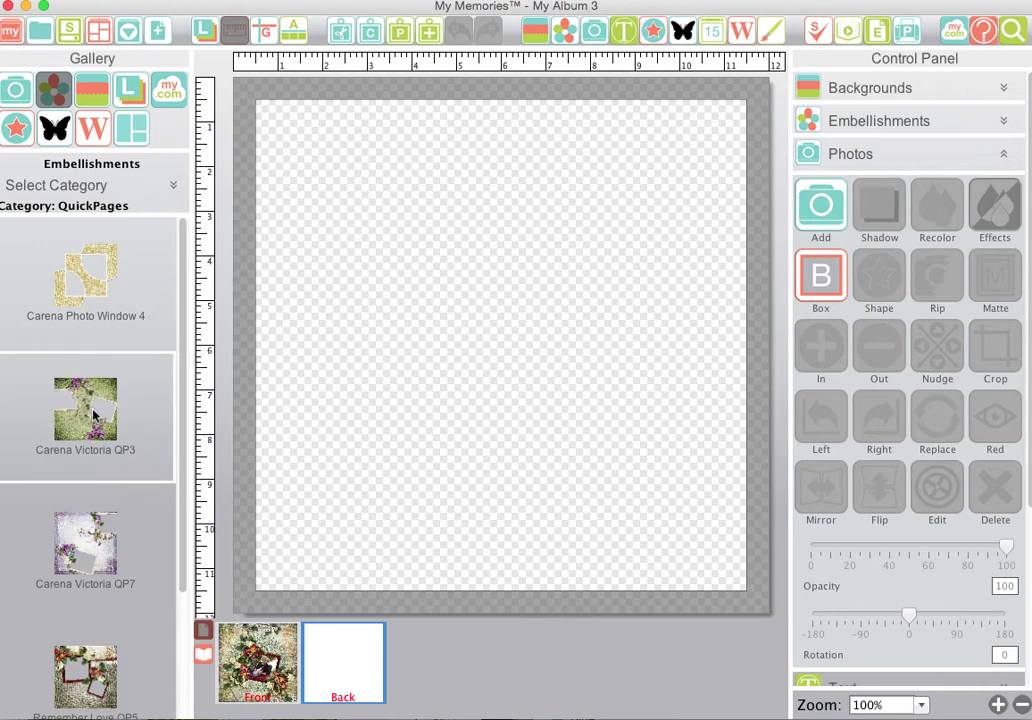
# - Drop the Carena Victoria QP3 quick page onto the canvas so it fills the Back page
pyautogui.moveTo(95, 415); pyautogui.dragTo(393, 356)
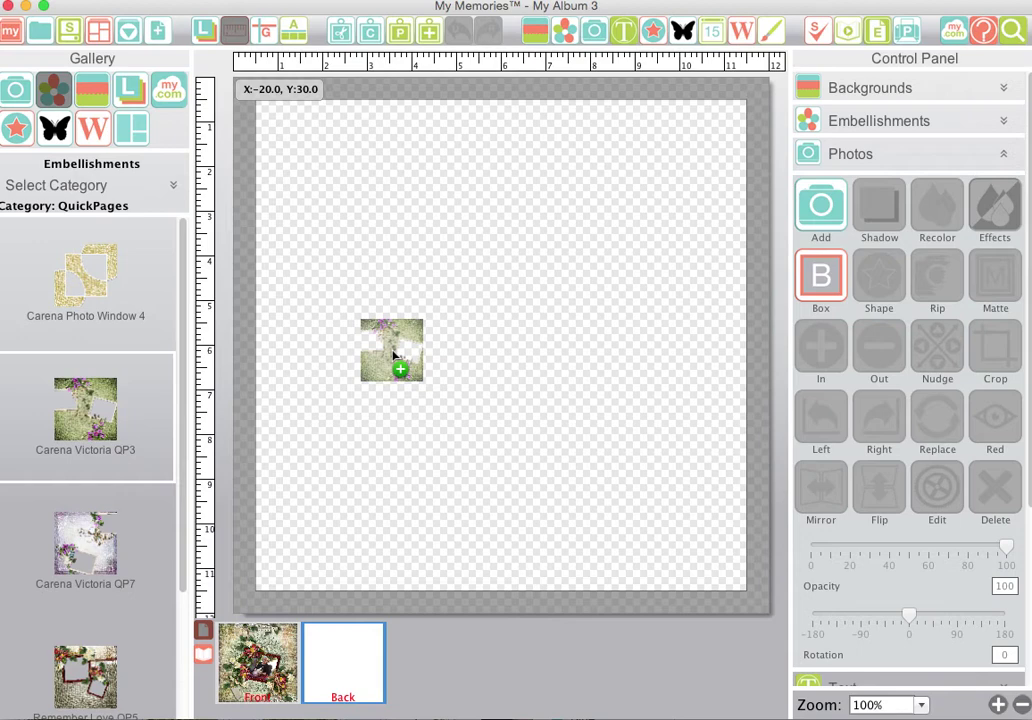
pyautogui.moveTo(393, 356); pyautogui.dragTo(393, 356)
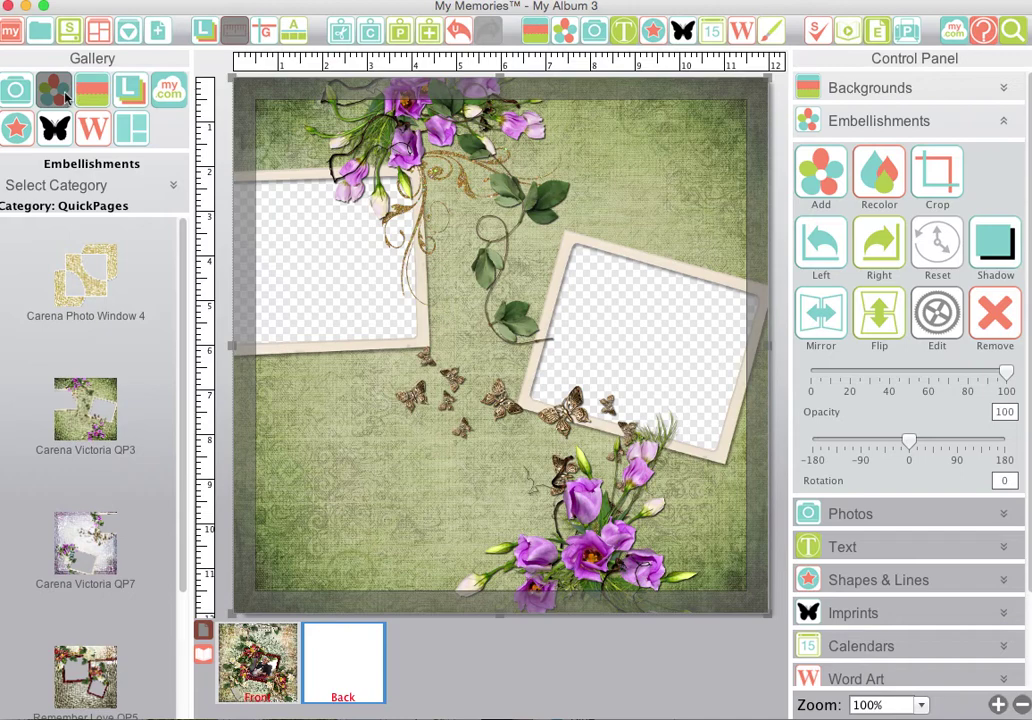
pyautogui.click(847, 515)
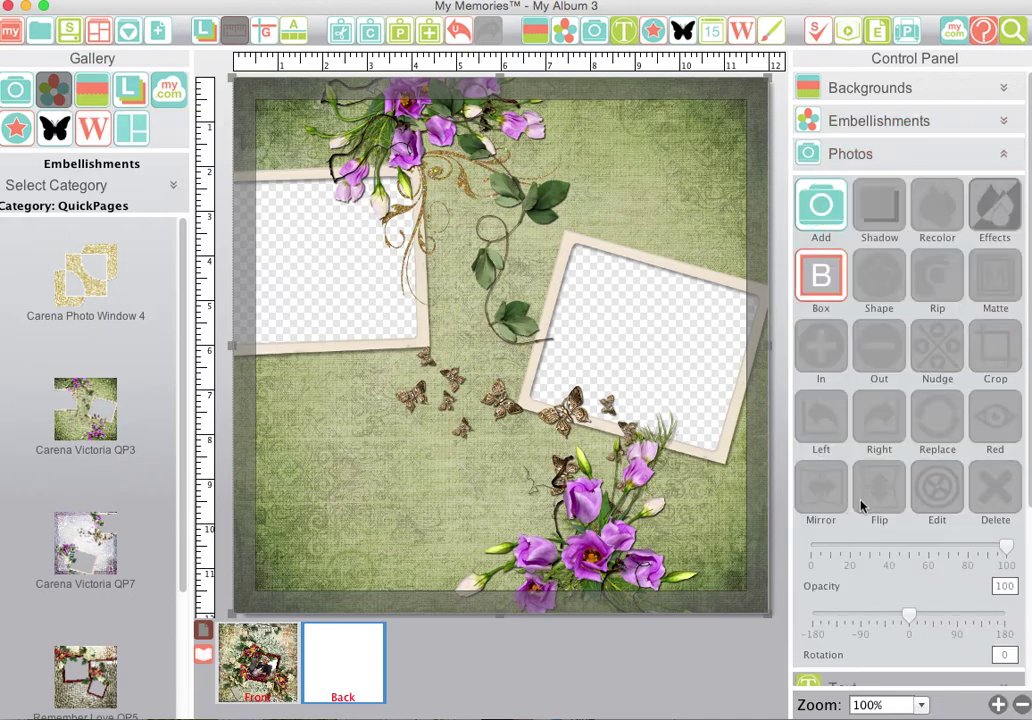
# - Add IMG_1579.JPG, rotate it to about 103, and move it over the right frame opening
pyautogui.click(821, 205)
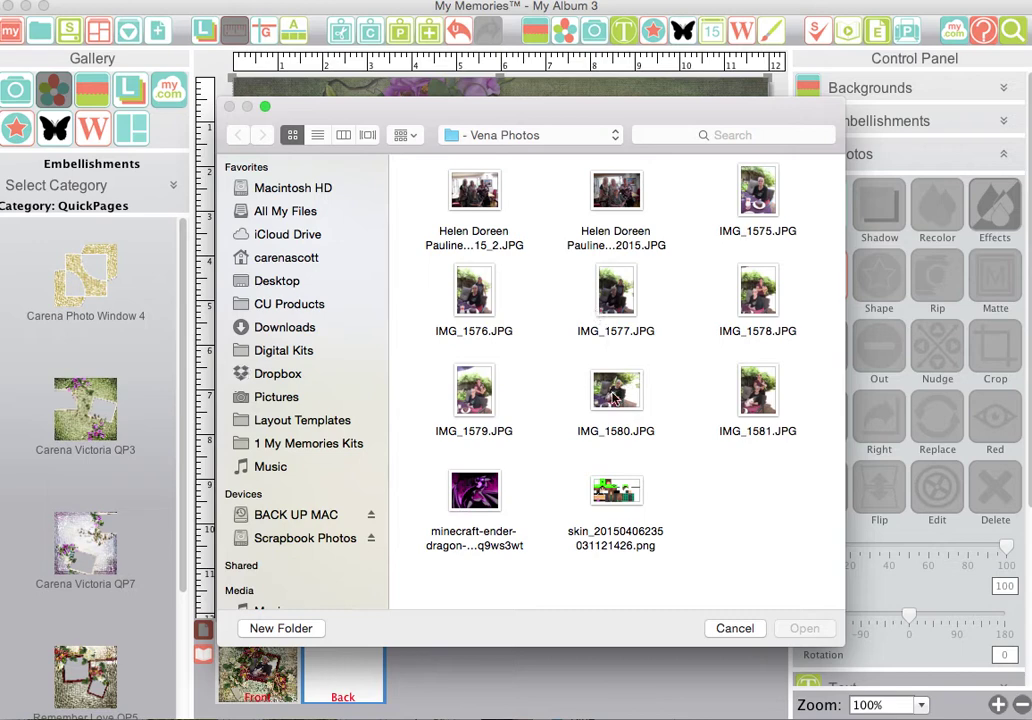
pyautogui.click(474, 392)
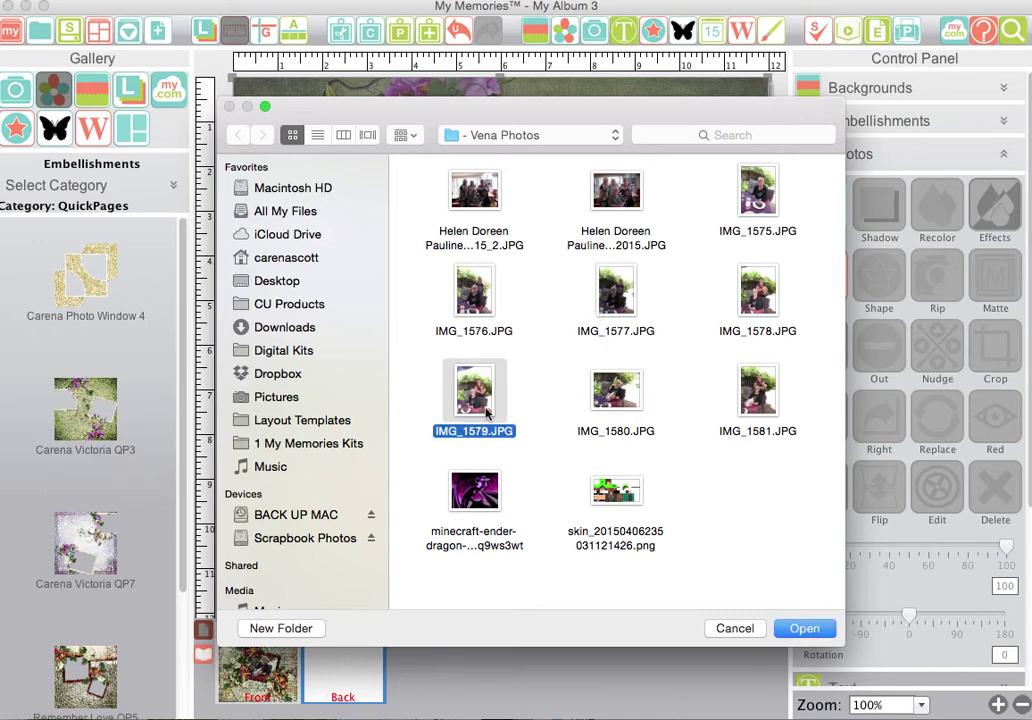
pyautogui.click(800, 628)
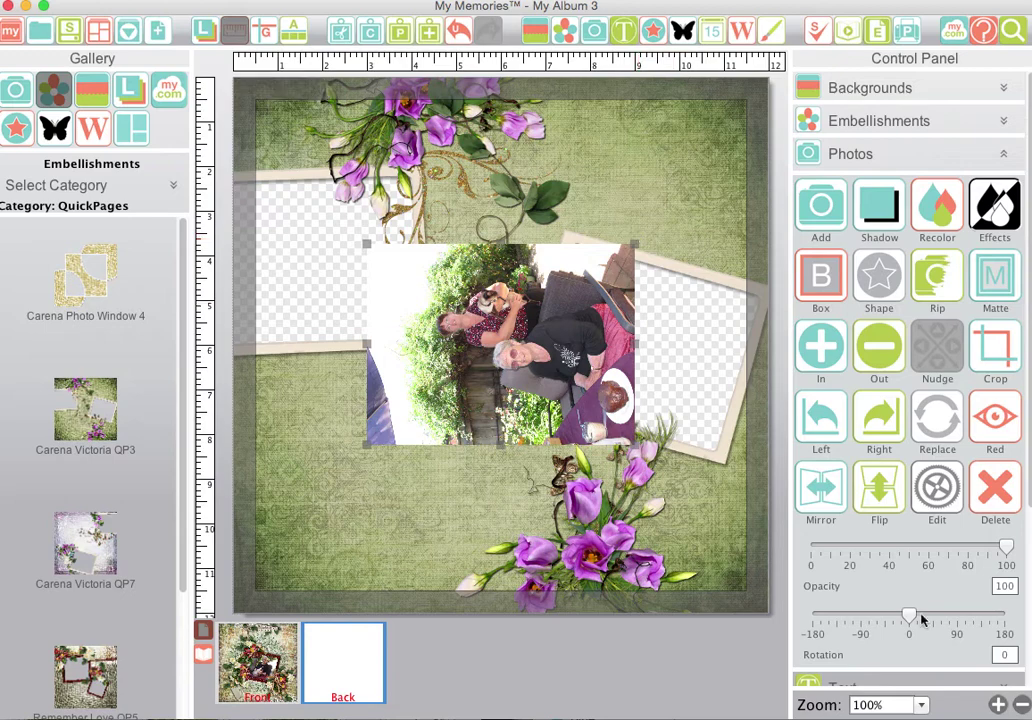
pyautogui.moveTo(921, 617); pyautogui.dragTo(966, 621)
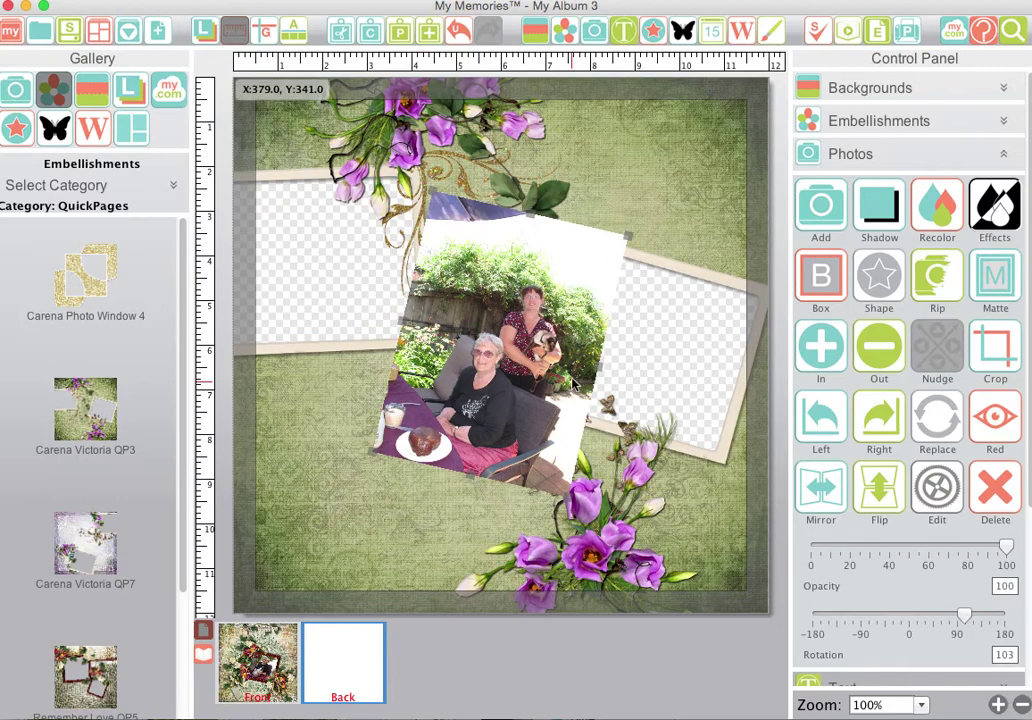
pyautogui.moveTo(624, 345); pyautogui.dragTo(648, 348)
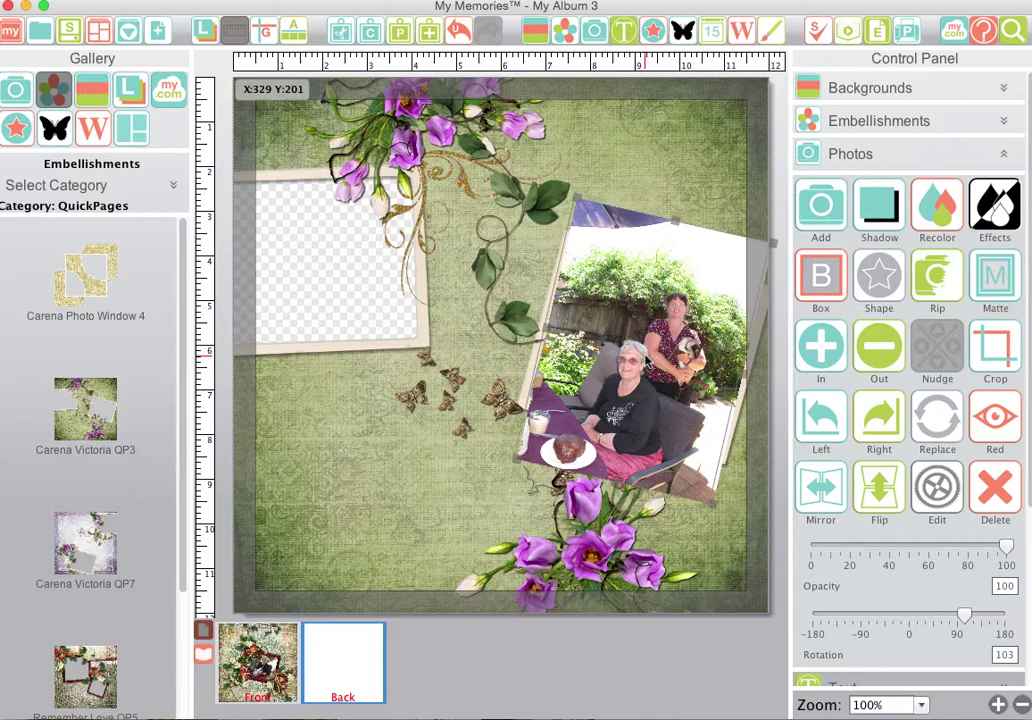
# - Check the IMG_1579 photo's fit at reduced opacity, restore 100, and layer it below Carena Victoria QP3
pyautogui.click(129, 90)
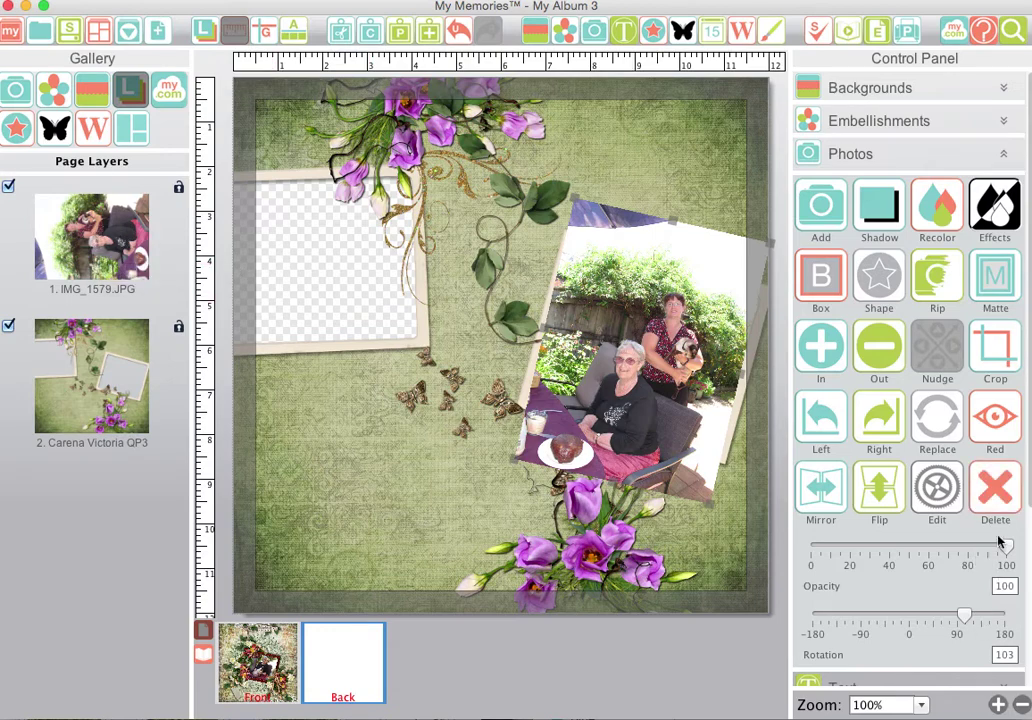
pyautogui.moveTo(1005, 544); pyautogui.dragTo(898, 549)
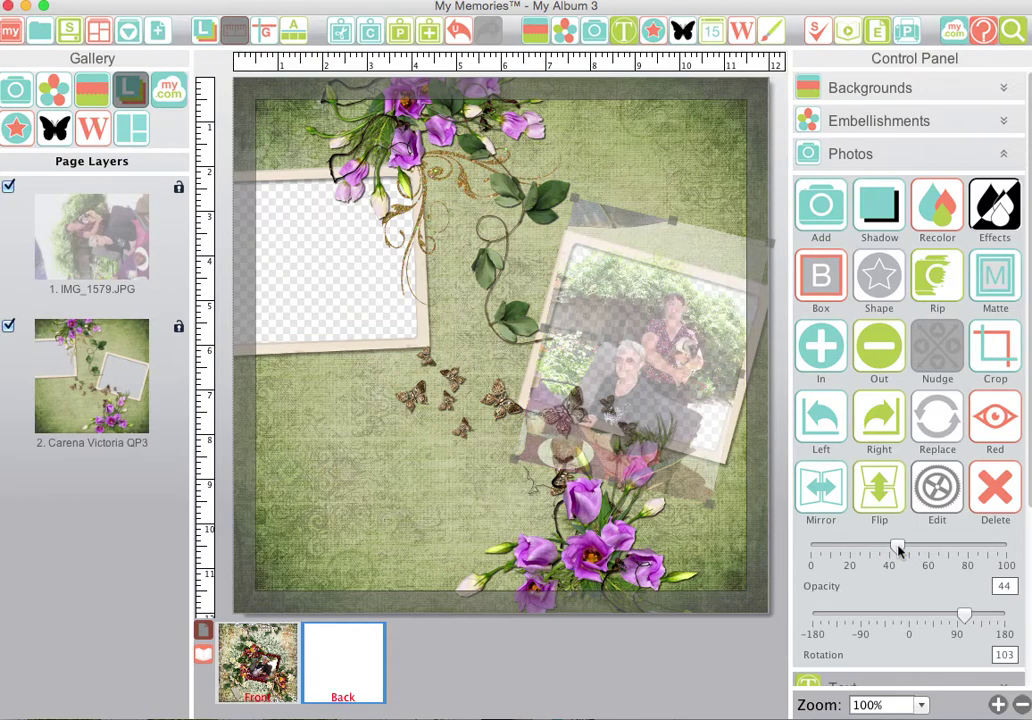
pyautogui.moveTo(898, 549); pyautogui.dragTo(1005, 548)
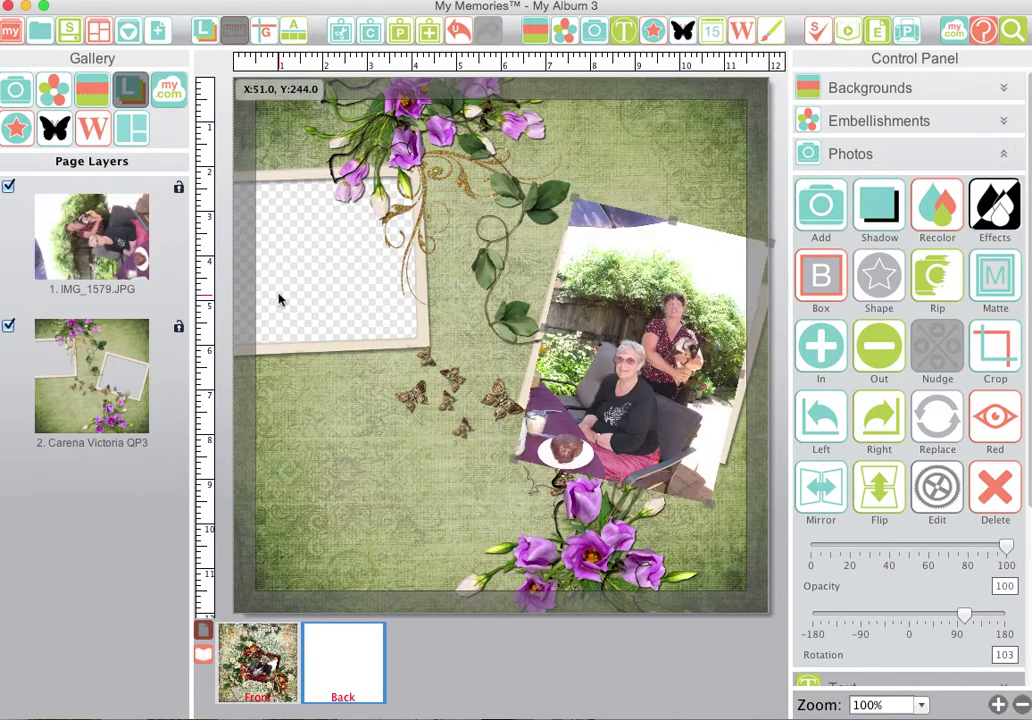
pyautogui.moveTo(61, 199); pyautogui.dragTo(88, 435)
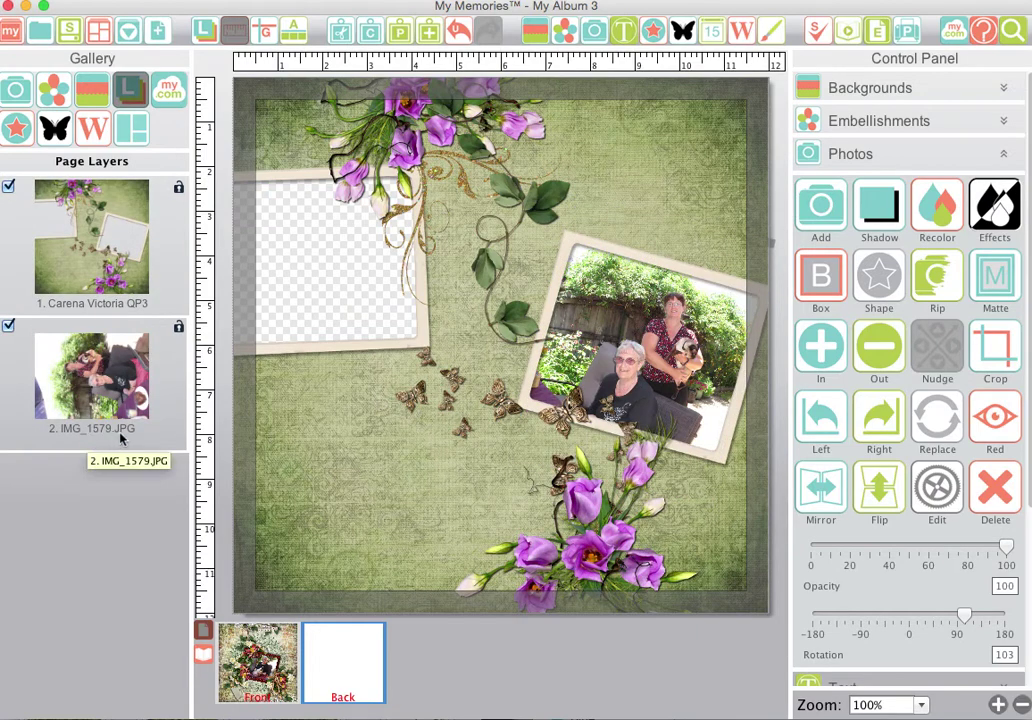
# - Add IMG_1580.JPG, move it to the top-left frame, and layer it under Carena Victoria QP3
pyautogui.click(820, 205)
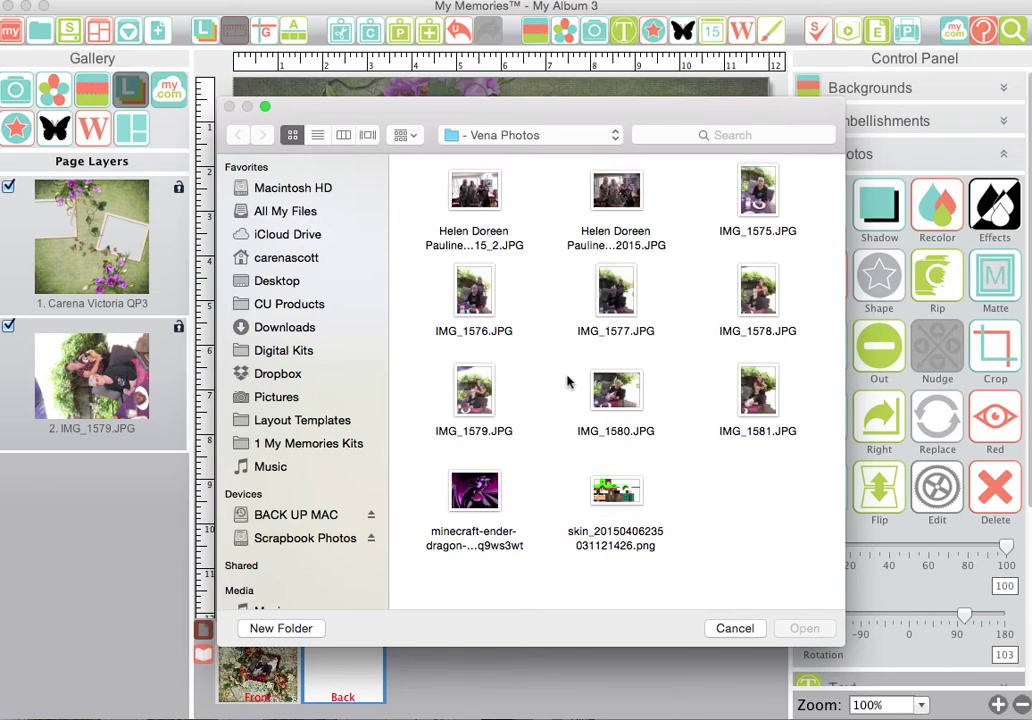
pyautogui.click(645, 405)
pyautogui.click(804, 628)
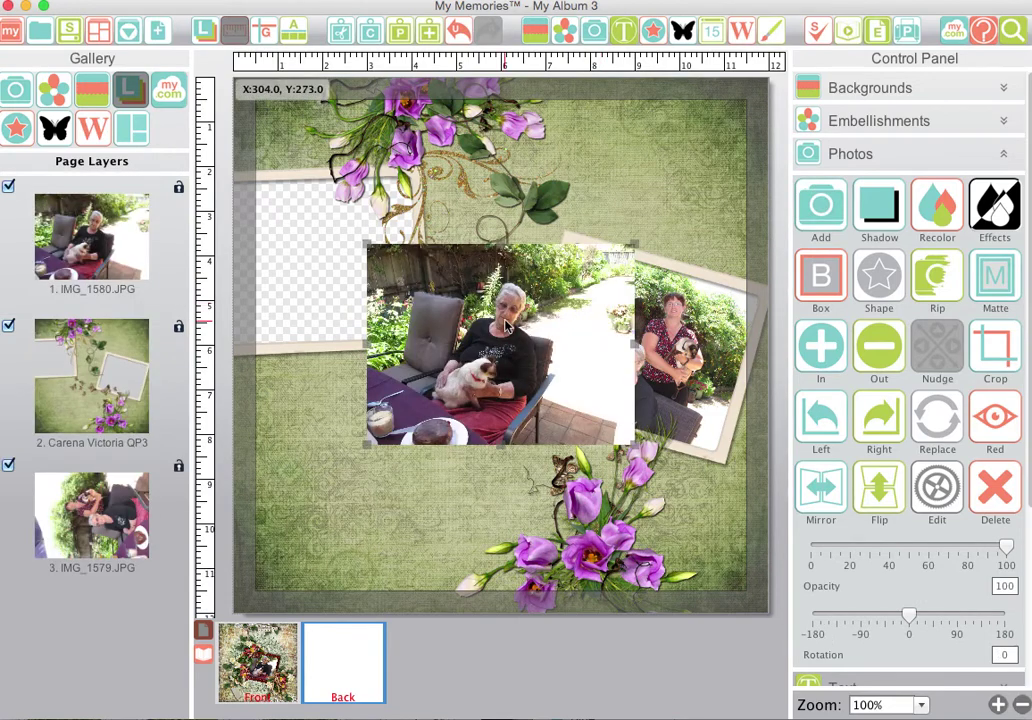
pyautogui.click(345, 258)
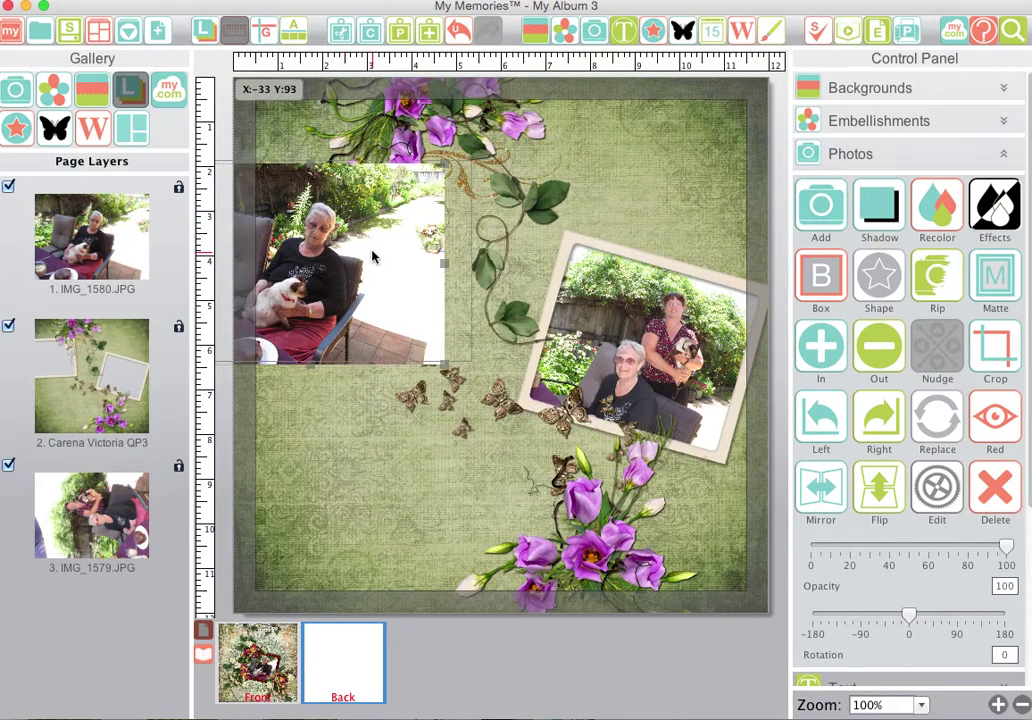
pyautogui.moveTo(85, 195); pyautogui.dragTo(114, 418)
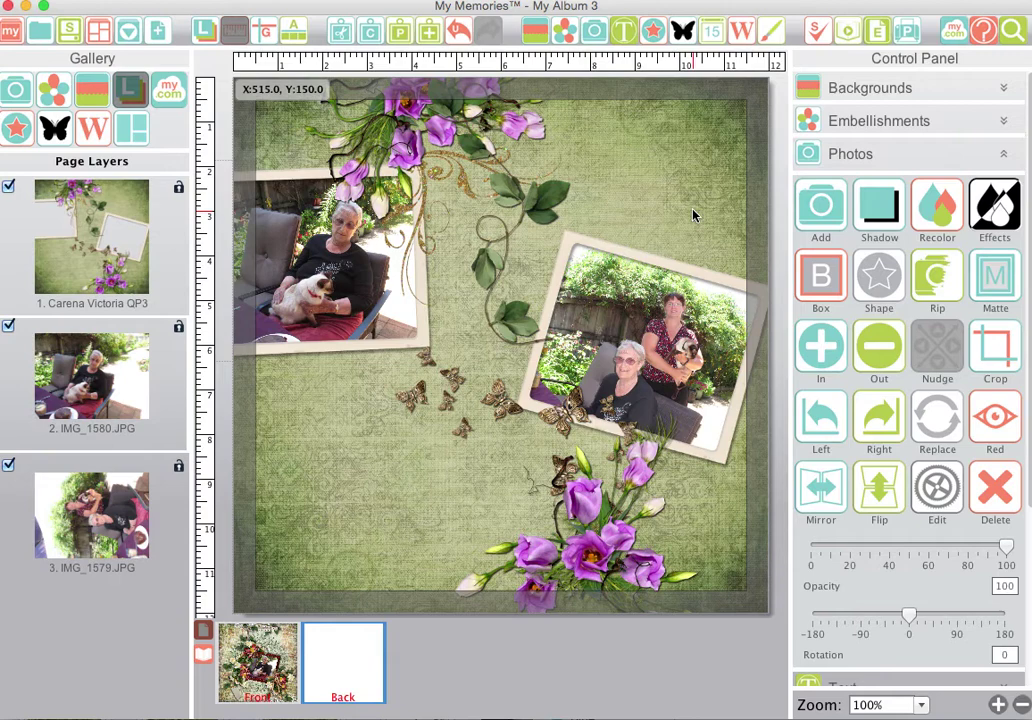
pyautogui.scroll(-3, 822, 535)
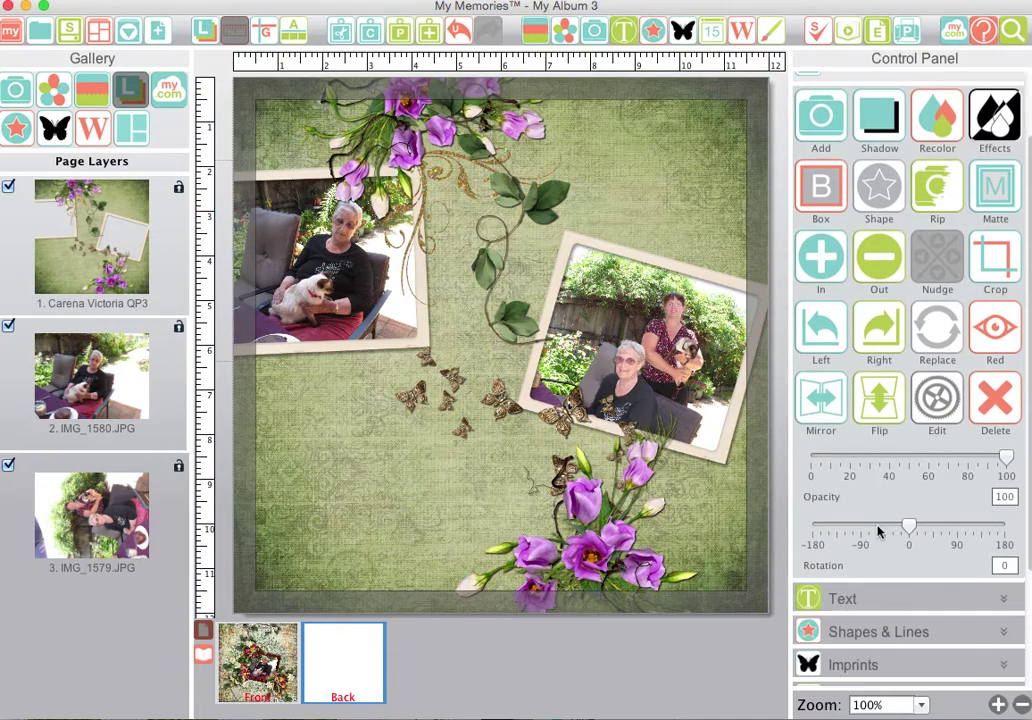
pyautogui.click(853, 602)
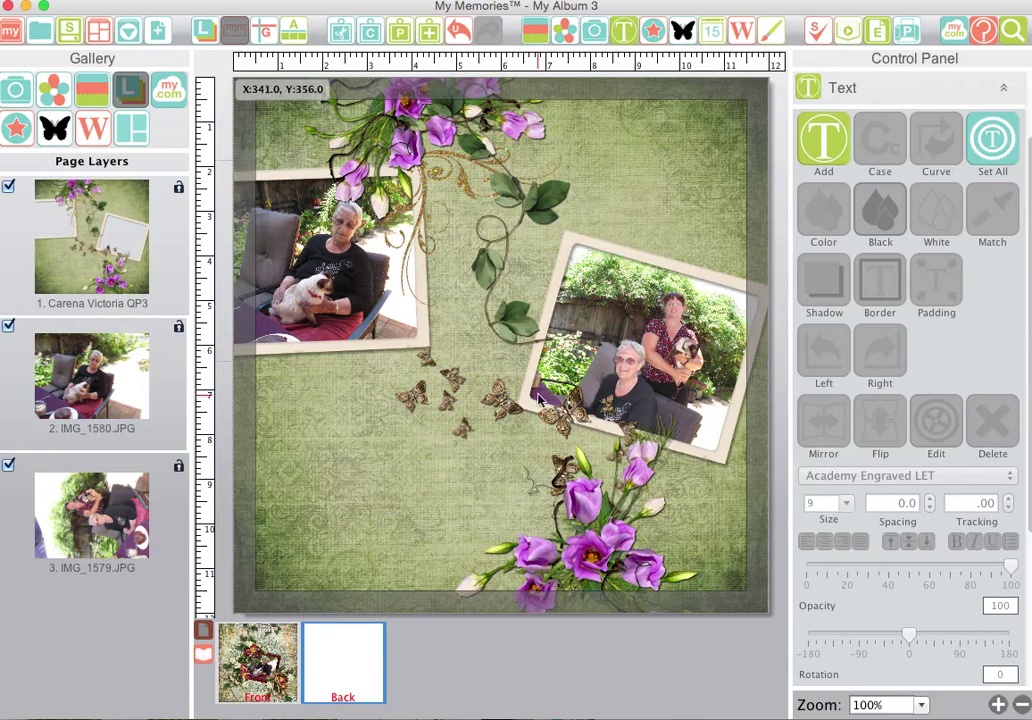
pyautogui.scroll(5, 860, 187)
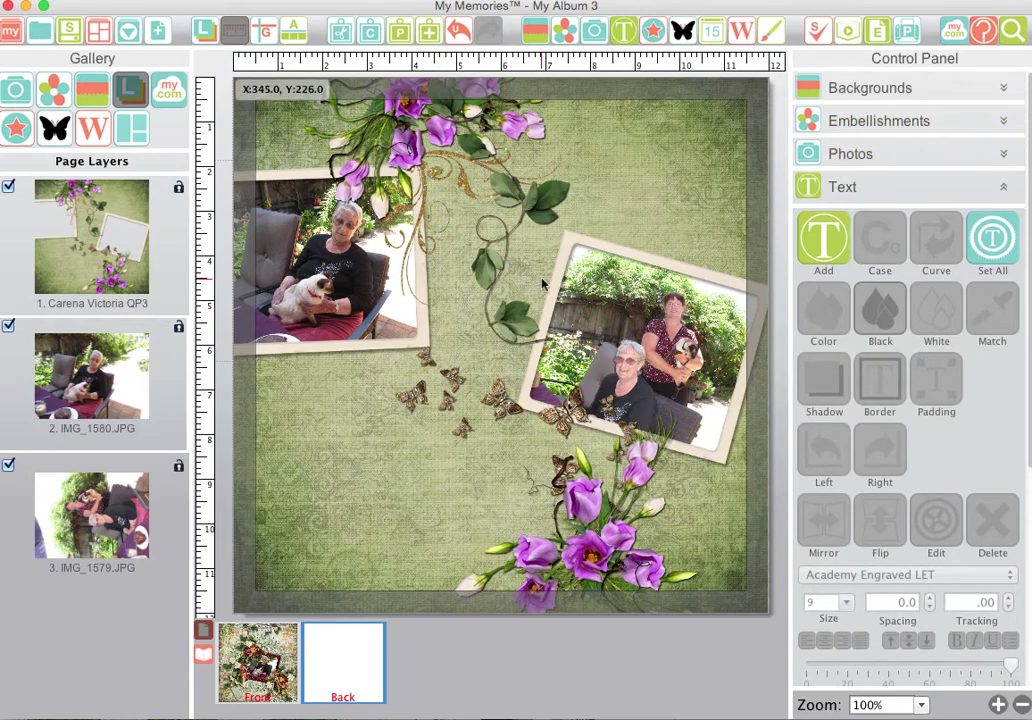
pyautogui.click(461, 286)
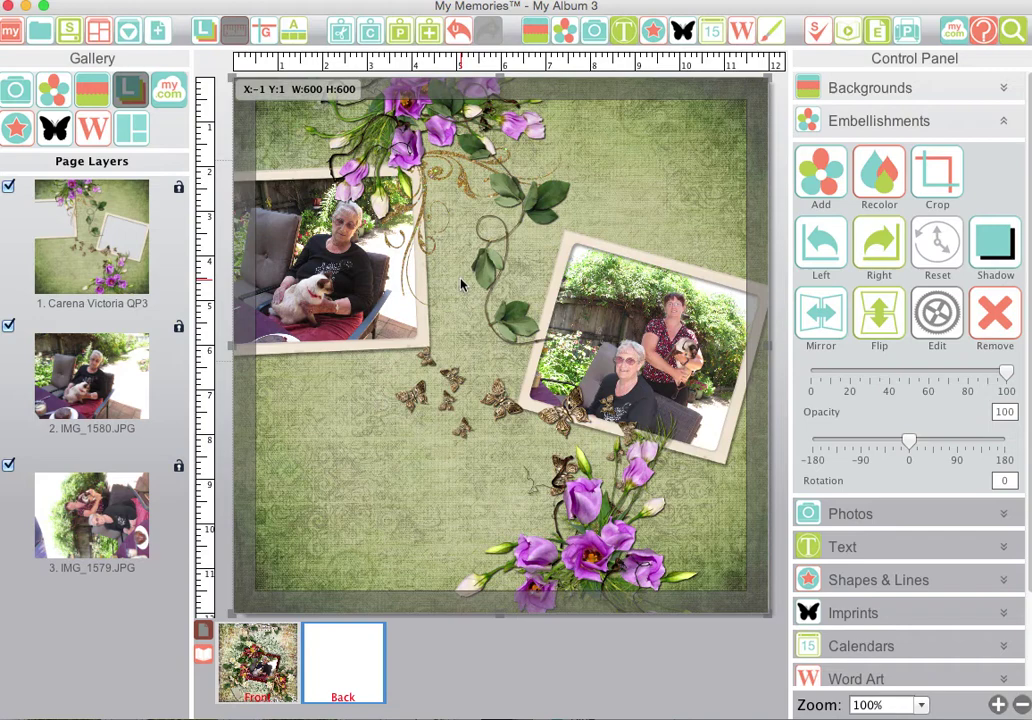